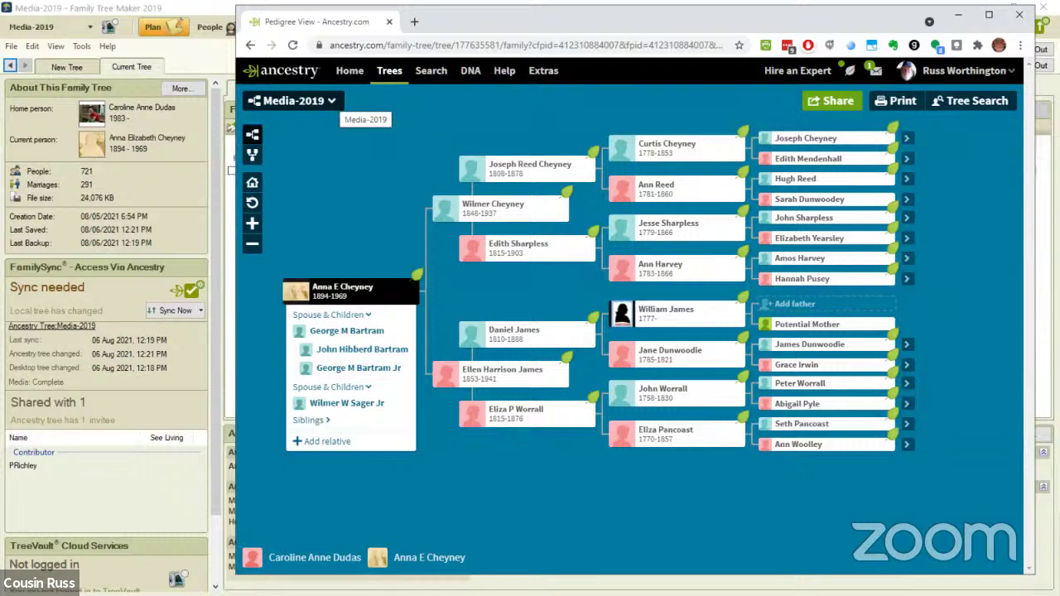
Open the Media-2019 tree's page list from Ancestry's pedigree view
{"action": "left_click", "coordinate": [331, 100]}
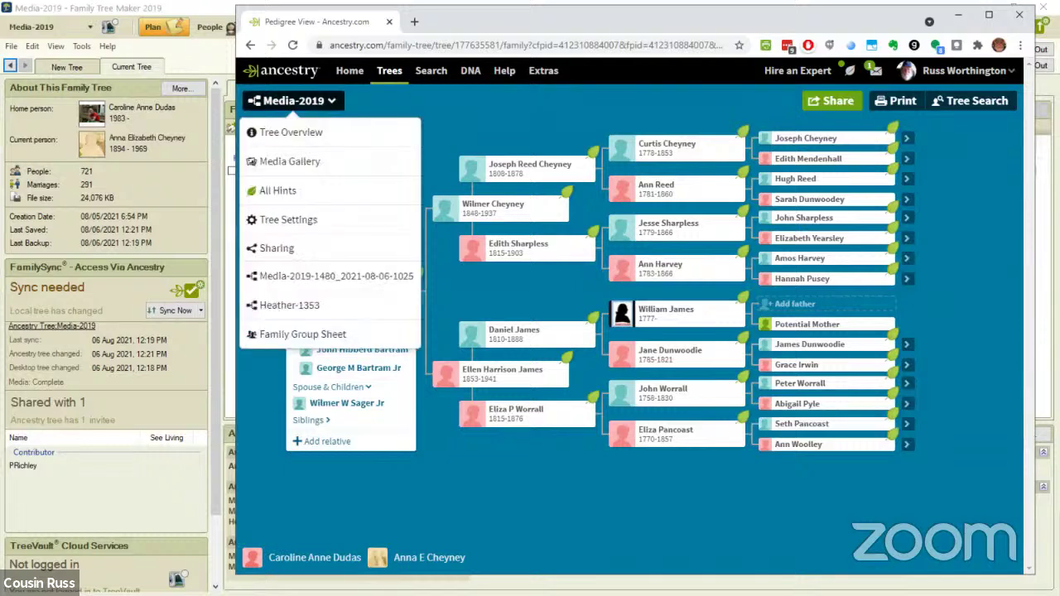
Check the 157-item Media Gallery's Photos, Stories, Audio and Video tabs, then return to All Media
{"action": "left_click", "coordinate": [290, 162]}
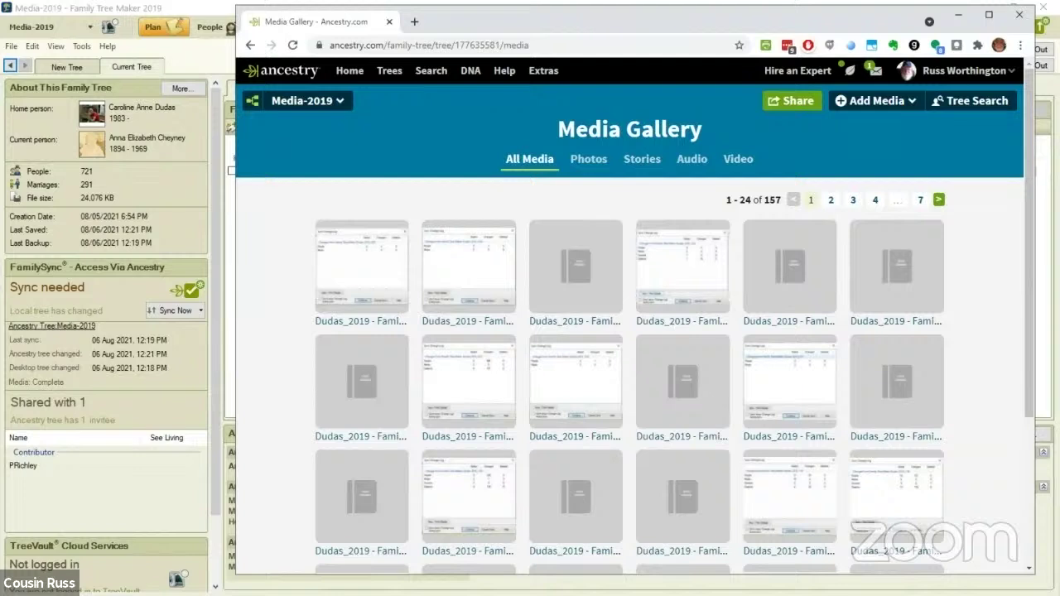
{"action": "mouse_move", "coordinate": [684, 320]}
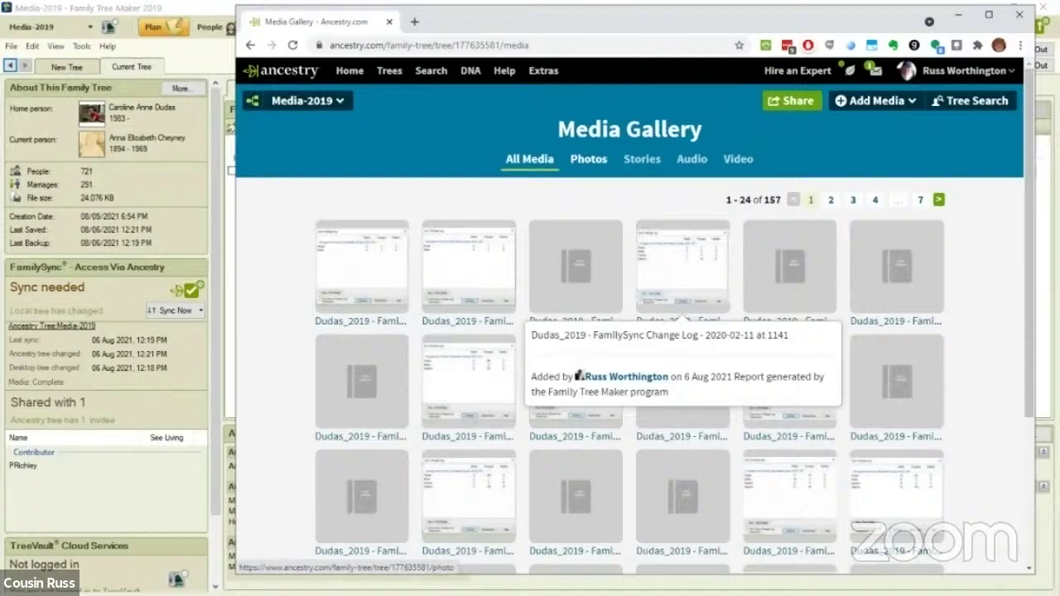
{"action": "left_click", "coordinate": [587, 158]}
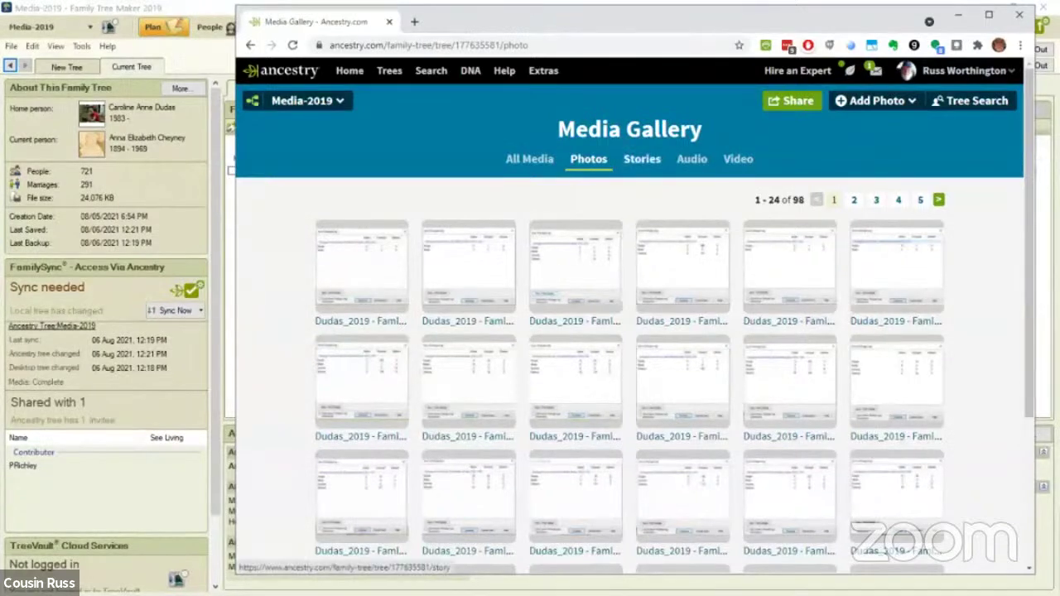
{"action": "left_click", "coordinate": [642, 158]}
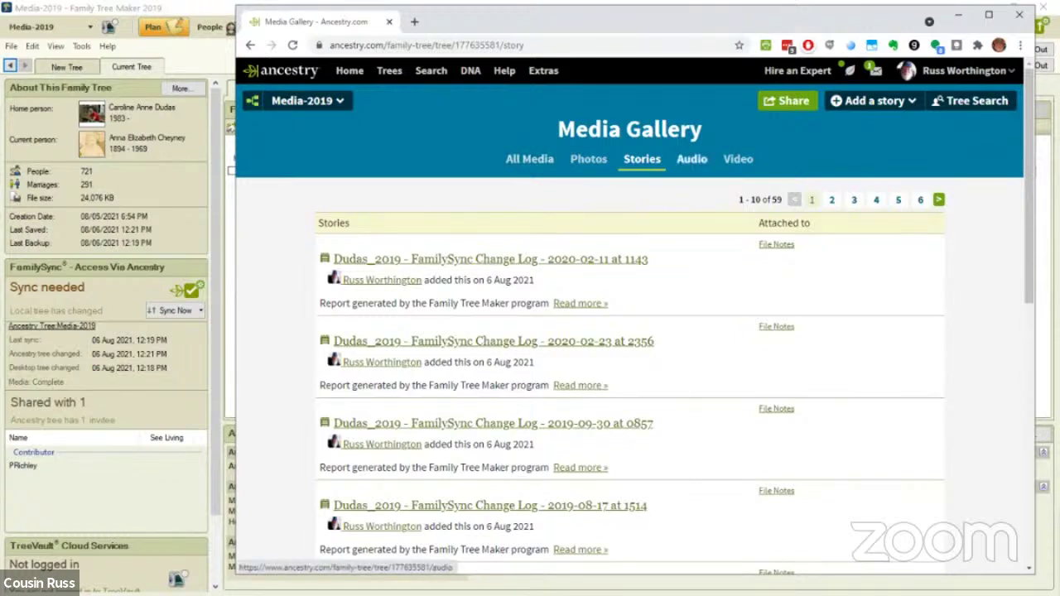
{"action": "left_click", "coordinate": [691, 158]}
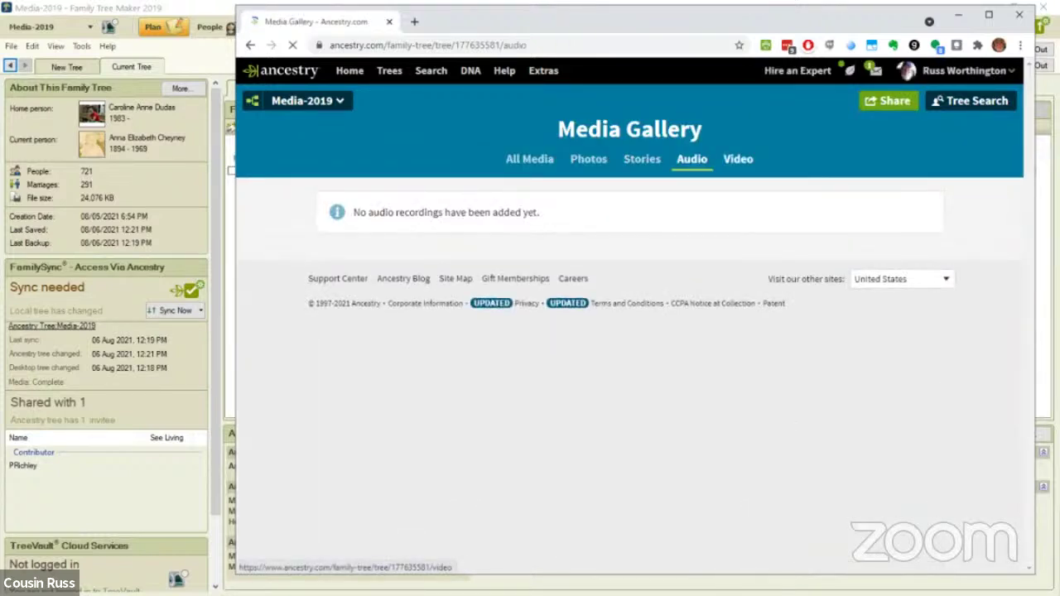
{"action": "left_click", "coordinate": [738, 159]}
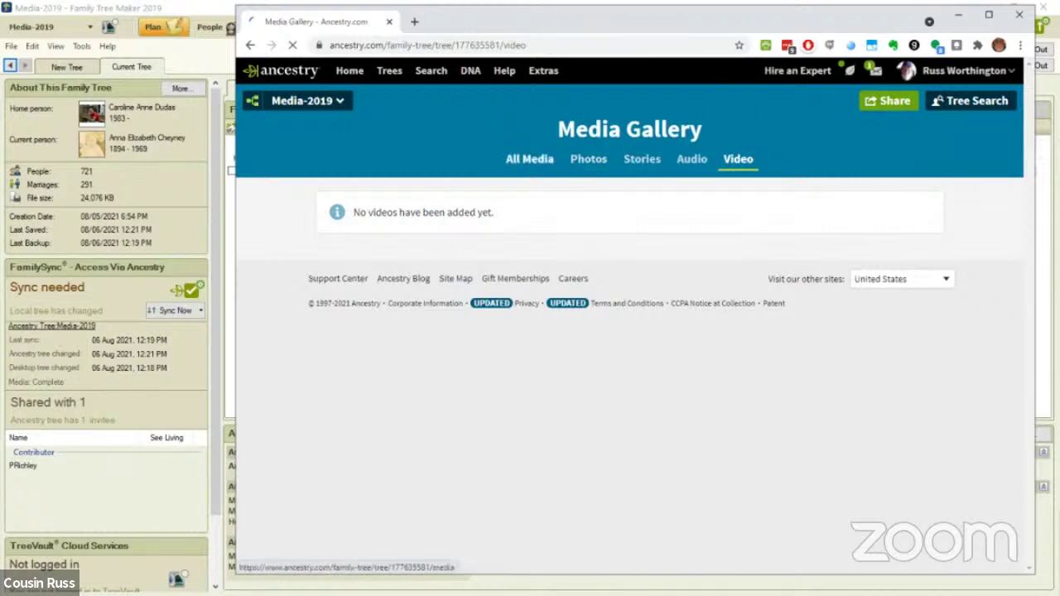
{"action": "left_click", "coordinate": [529, 158]}
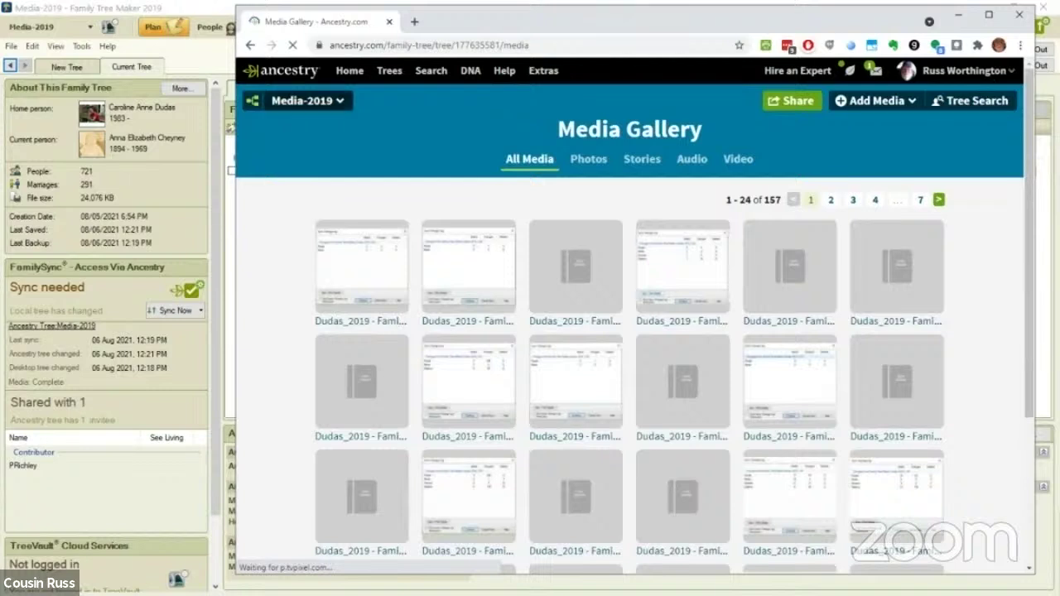
{"action": "left_click", "coordinate": [339, 101]}
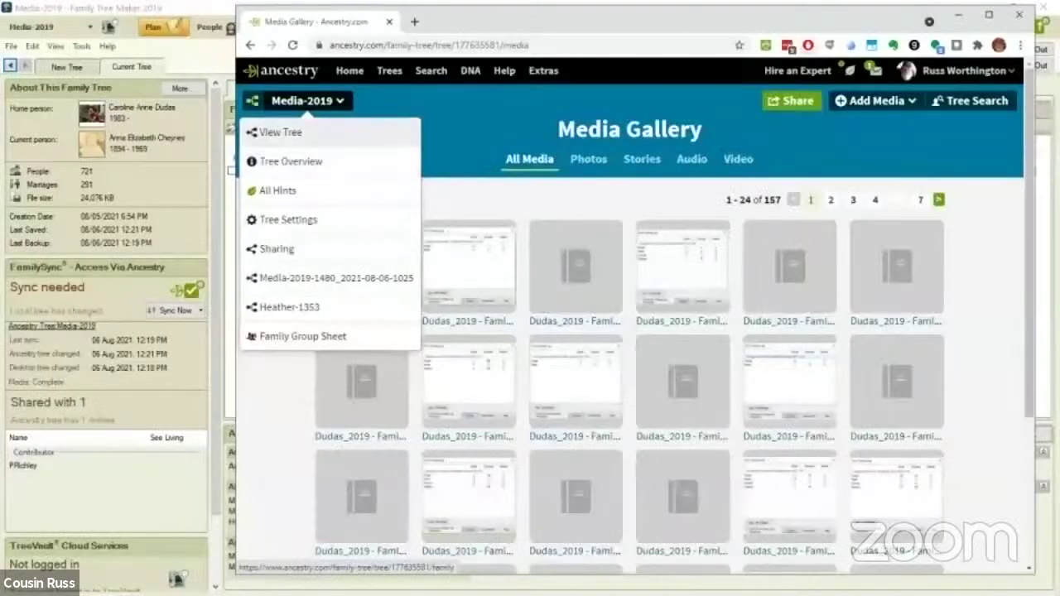
{"action": "left_click", "coordinate": [282, 133]}
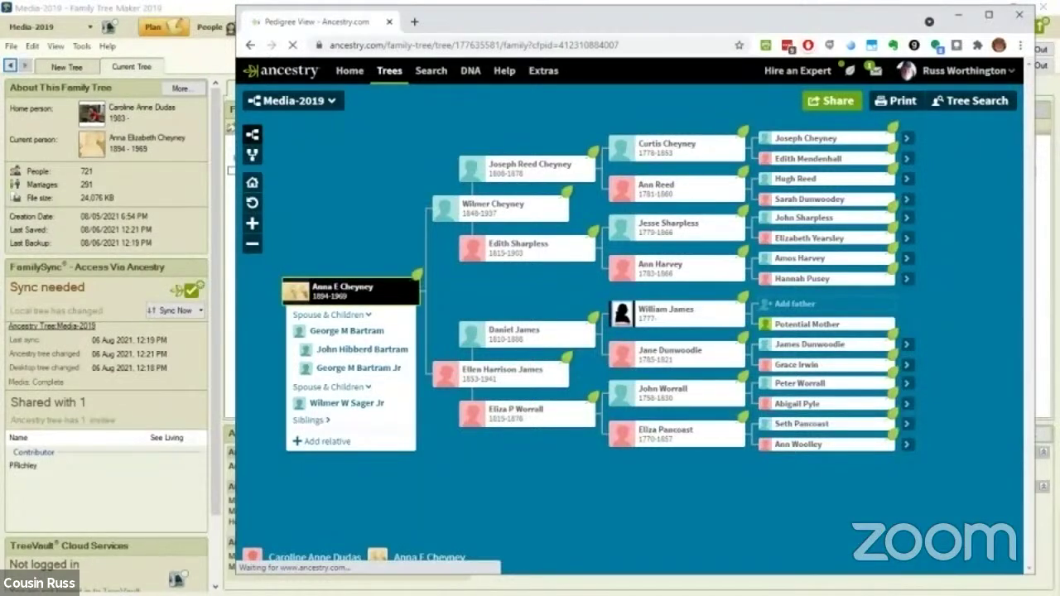
{"action": "left_click", "coordinate": [342, 291]}
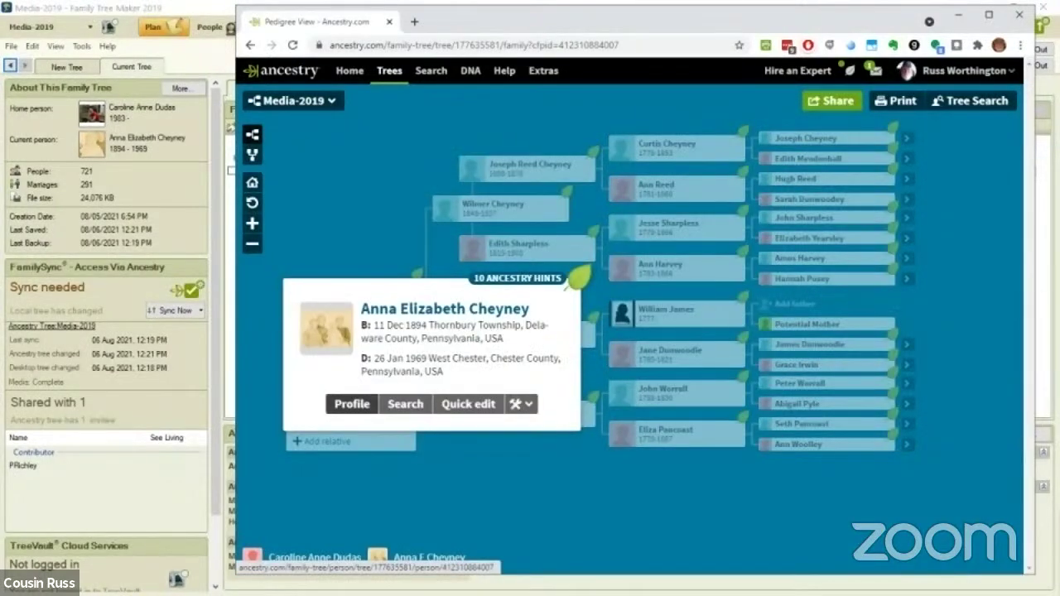
{"action": "left_click", "coordinate": [326, 327]}
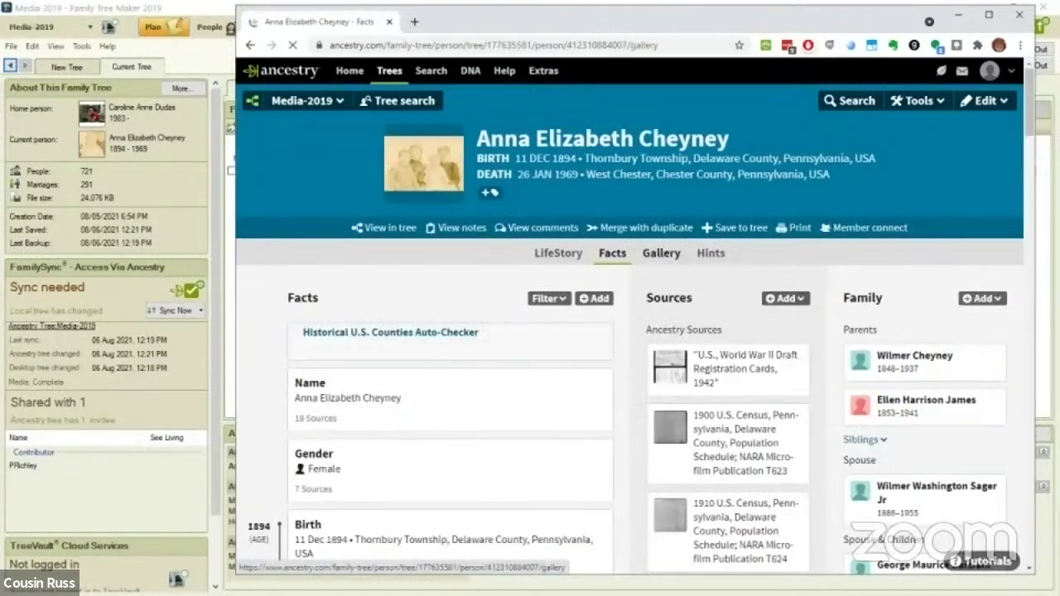
{"action": "left_click", "coordinate": [661, 252]}
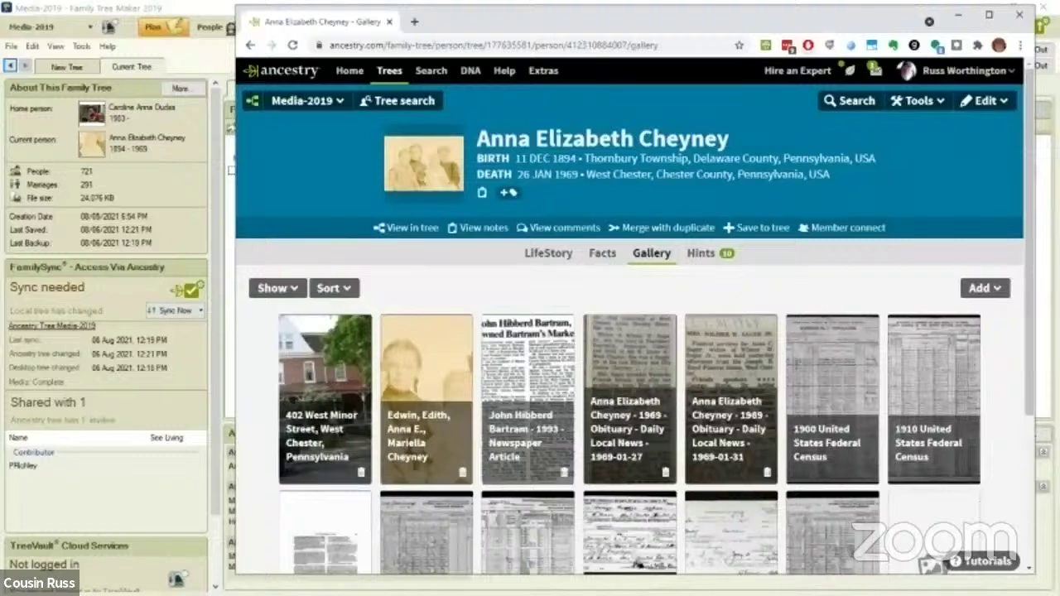
{"action": "scroll", "coordinate": [635, 372], "scroll_direction": "down", "scroll_amount": 2}
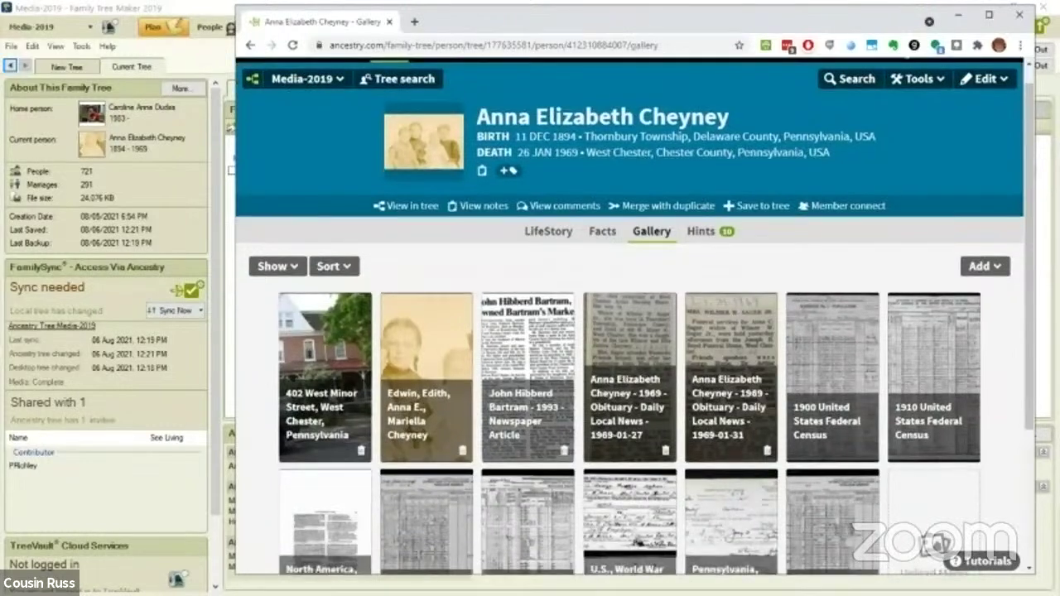
{"action": "scroll", "coordinate": [634, 373], "scroll_direction": "up", "scroll_amount": 2}
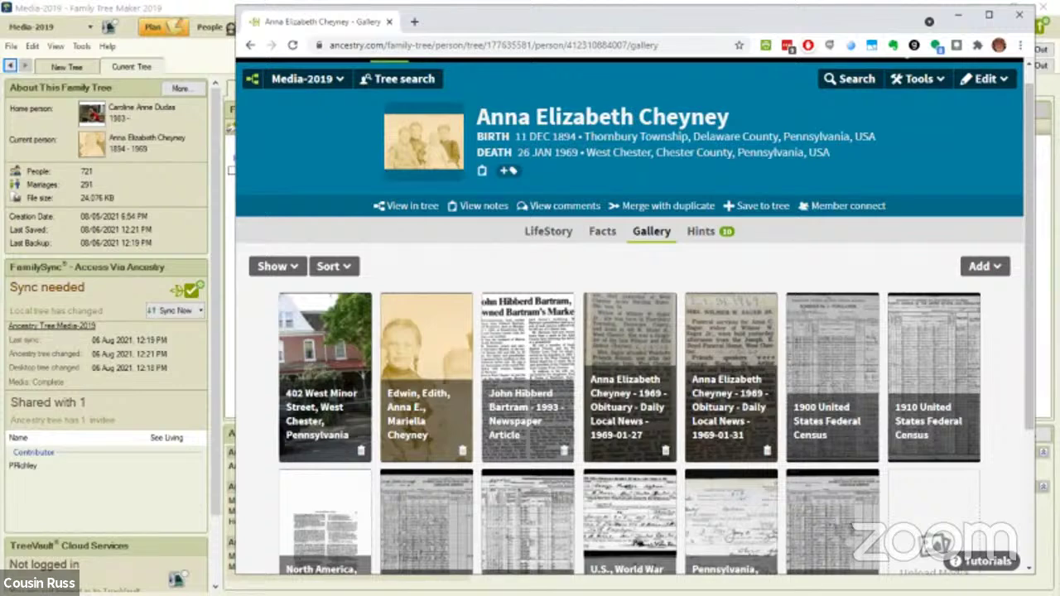
{"action": "left_click", "coordinate": [411, 205]}
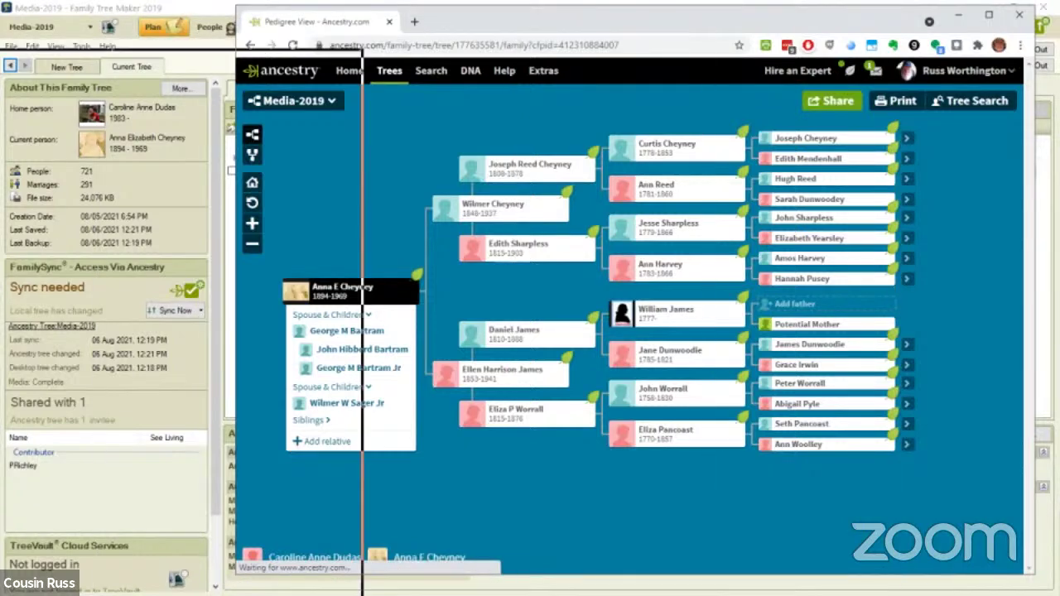
Switch to Family Tree Maker's Media workspace and select all 370 media items
{"action": "key", "text": "alt+Tab"}
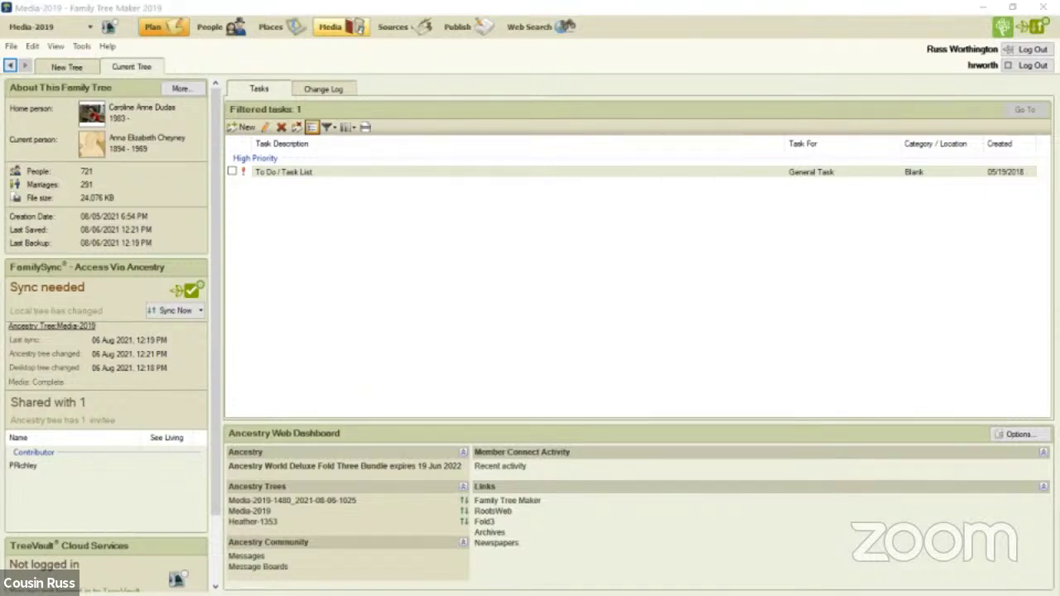
{"action": "left_click", "coordinate": [331, 26]}
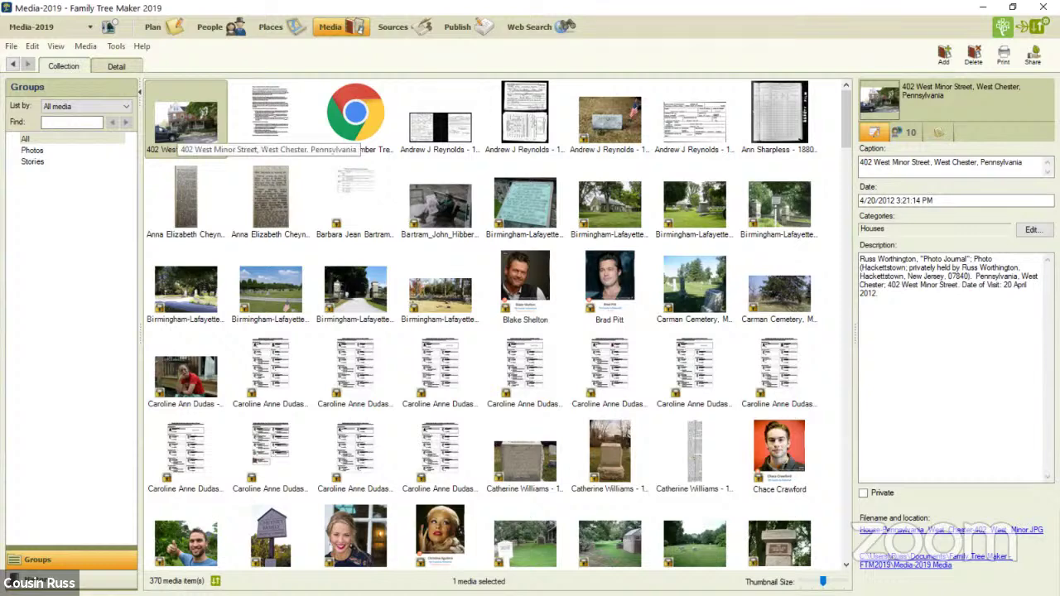
{"action": "key", "text": "ctrl+a"}
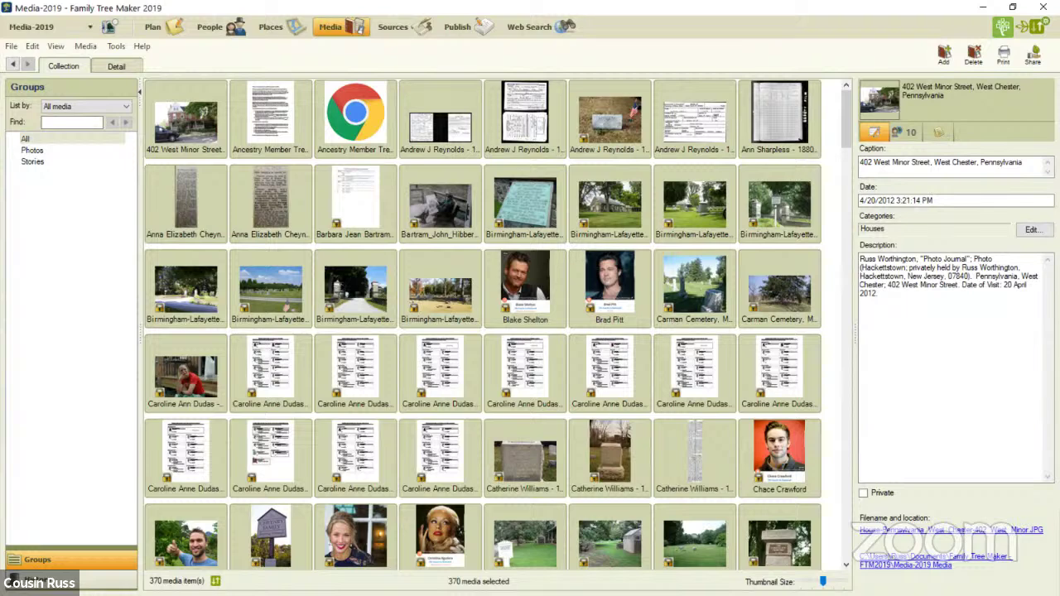
{"action": "right_click", "coordinate": [201, 89]}
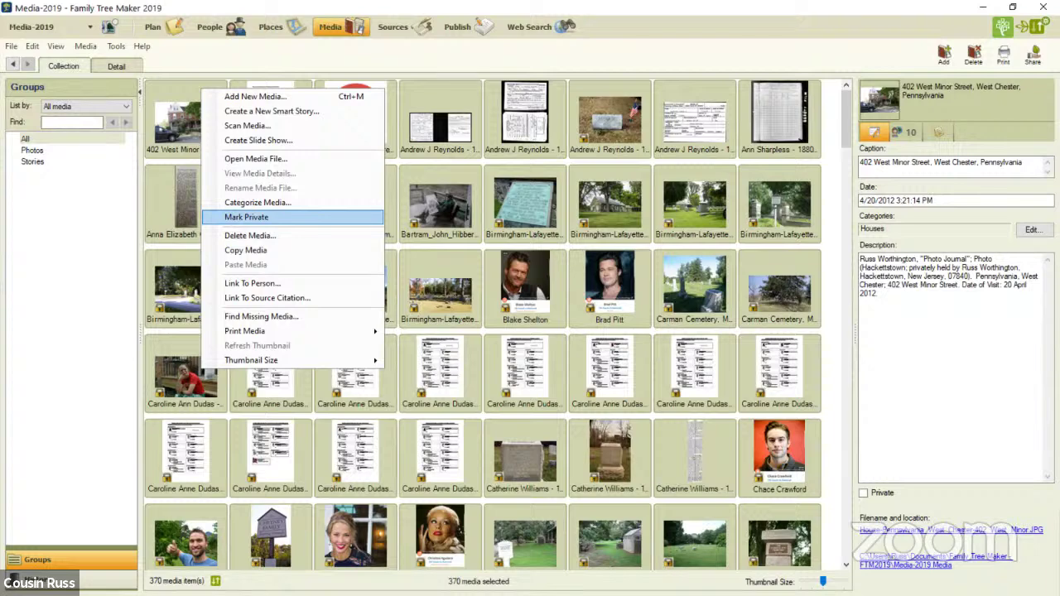
{"action": "left_click", "coordinate": [246, 216]}
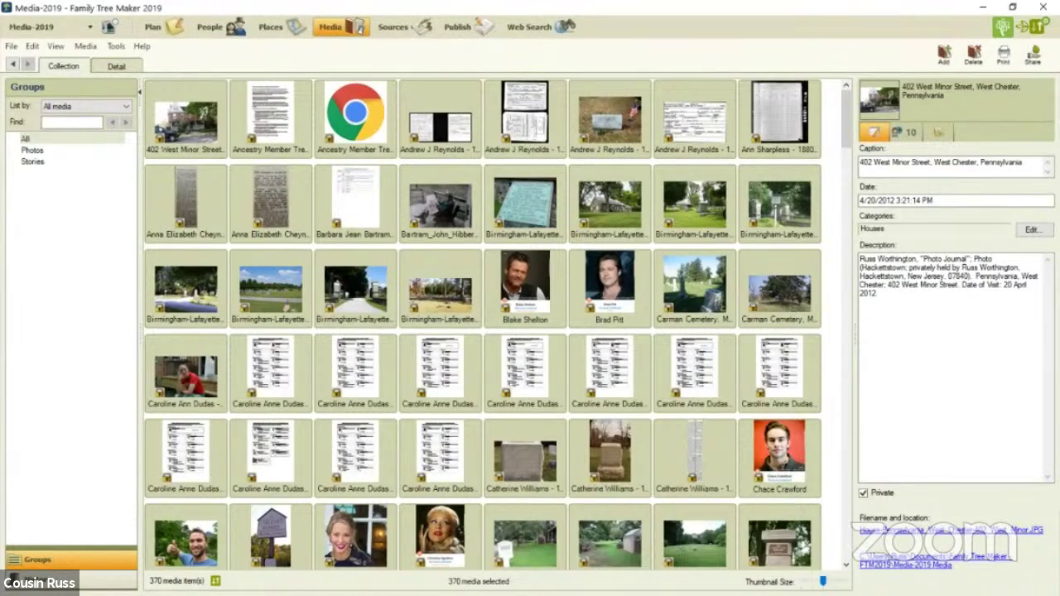
{"action": "left_click", "coordinate": [186, 120]}
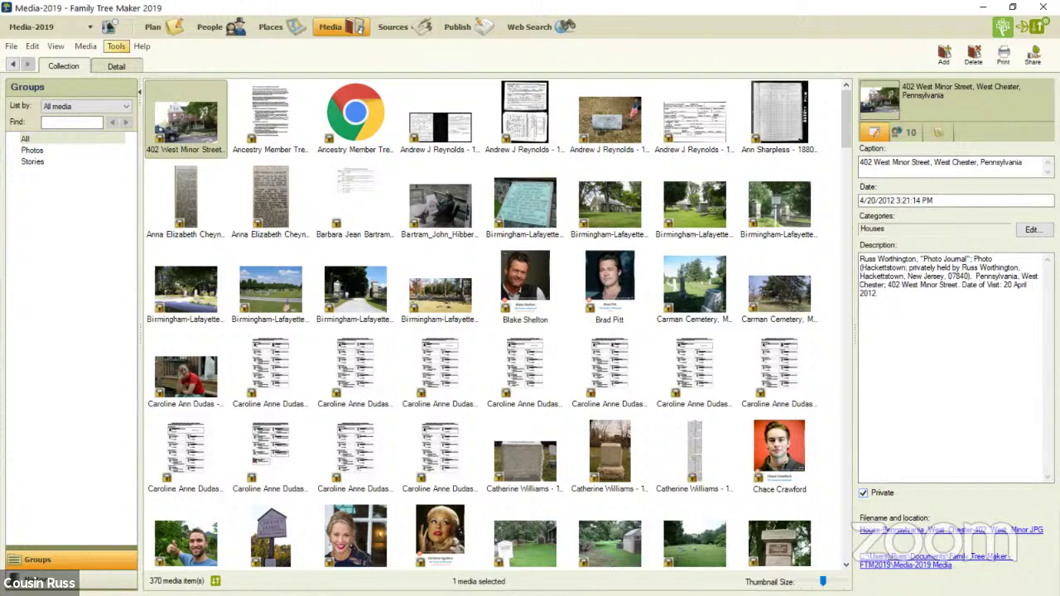
Open Compact File from the Plan workspace's Tools menu, keeping backup-before-compacting on
{"action": "left_click", "coordinate": [157, 26]}
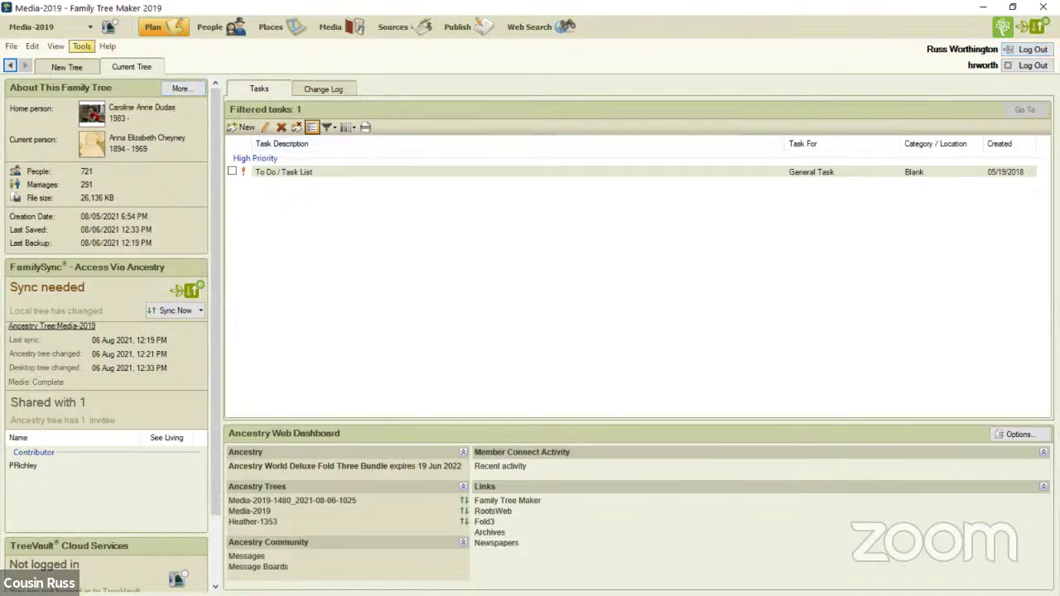
{"action": "left_click", "coordinate": [81, 47]}
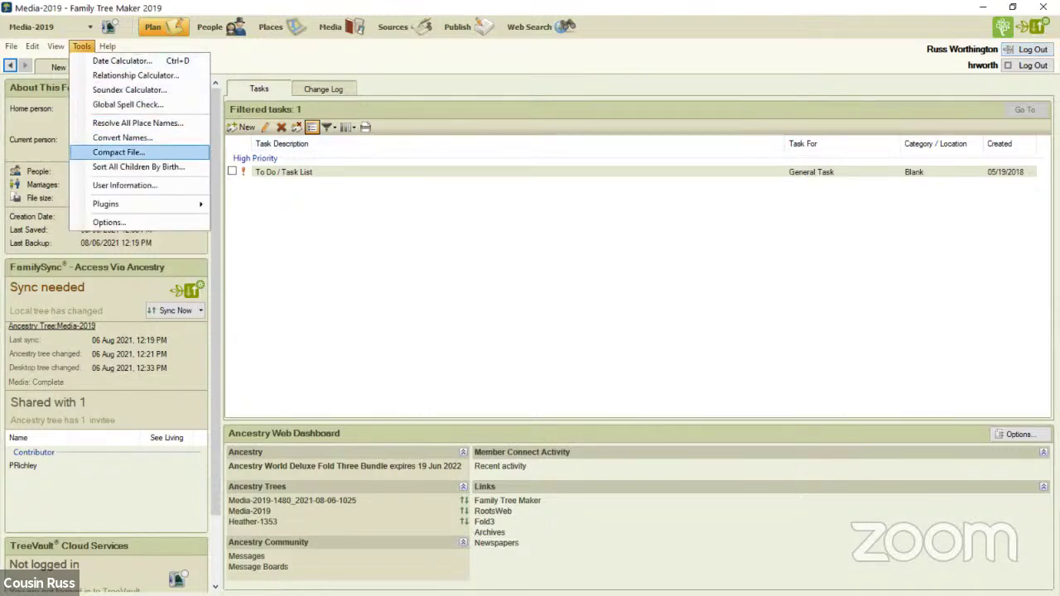
{"action": "key", "text": "Return"}
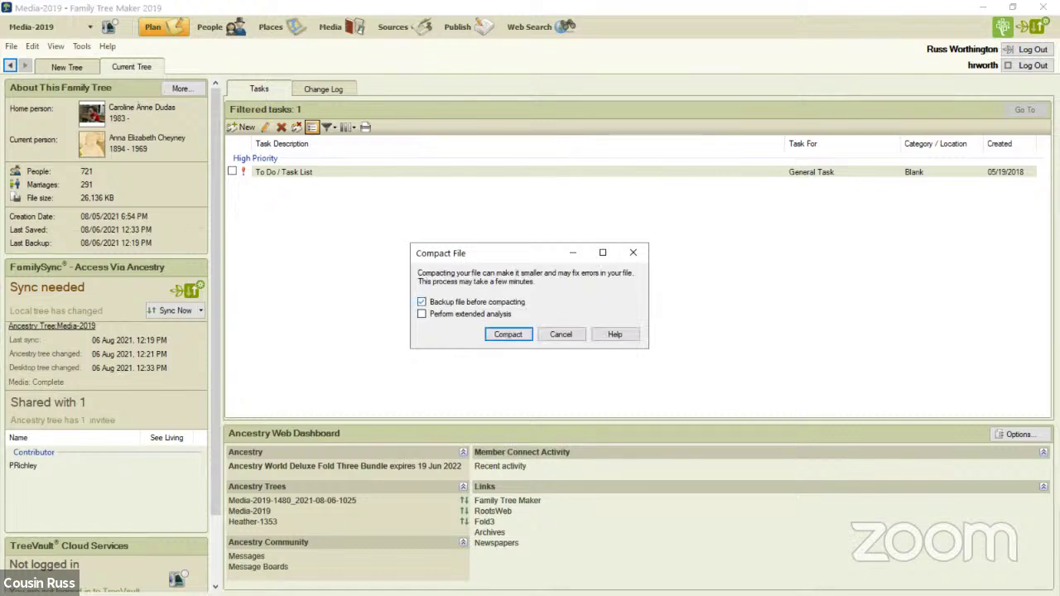
Compact the tree after saving backup Media-2019_2021-08-06-1234.ftmb to the Back Ups folder
{"action": "key", "text": "Return"}
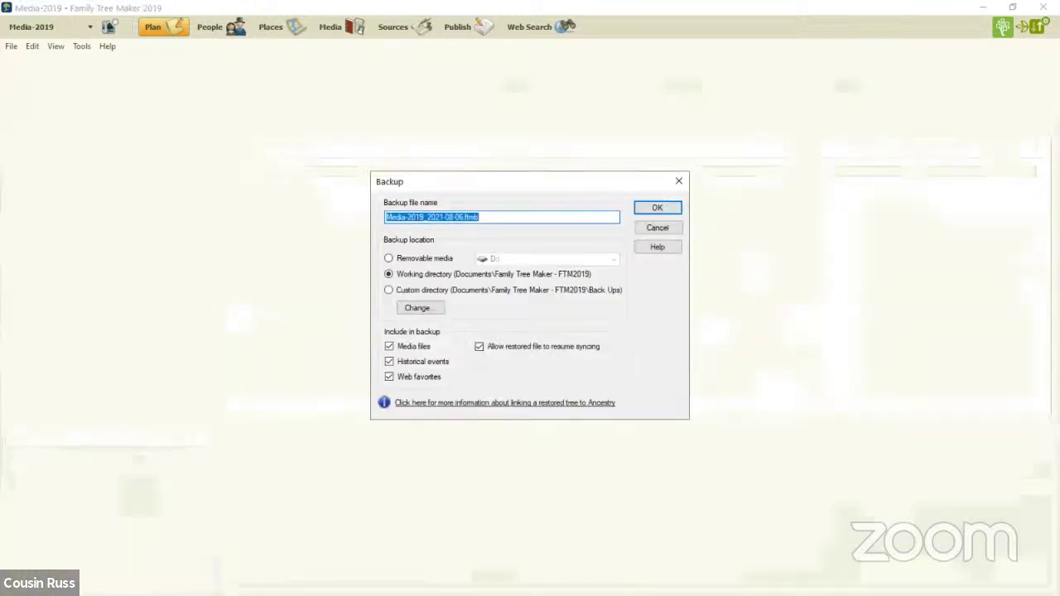
{"action": "left_click", "coordinate": [464, 217]}
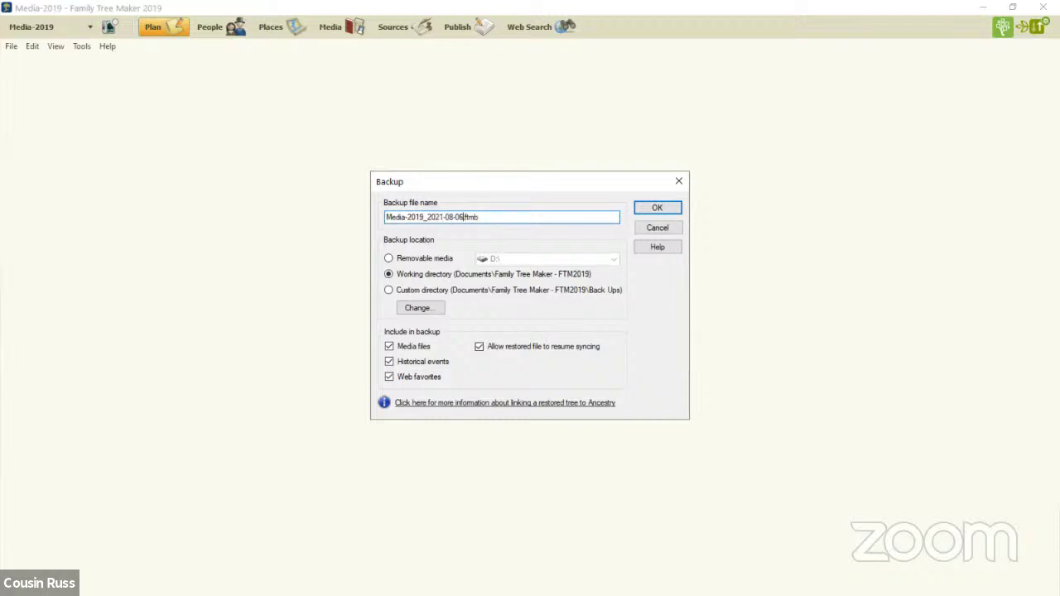
{"action": "type", "text": "-124"}
{"action": "key", "text": "BackSpace"}
{"action": "type", "text": "34"}
{"action": "left_click", "coordinate": [389, 289]}
{"action": "key", "text": "Return"}
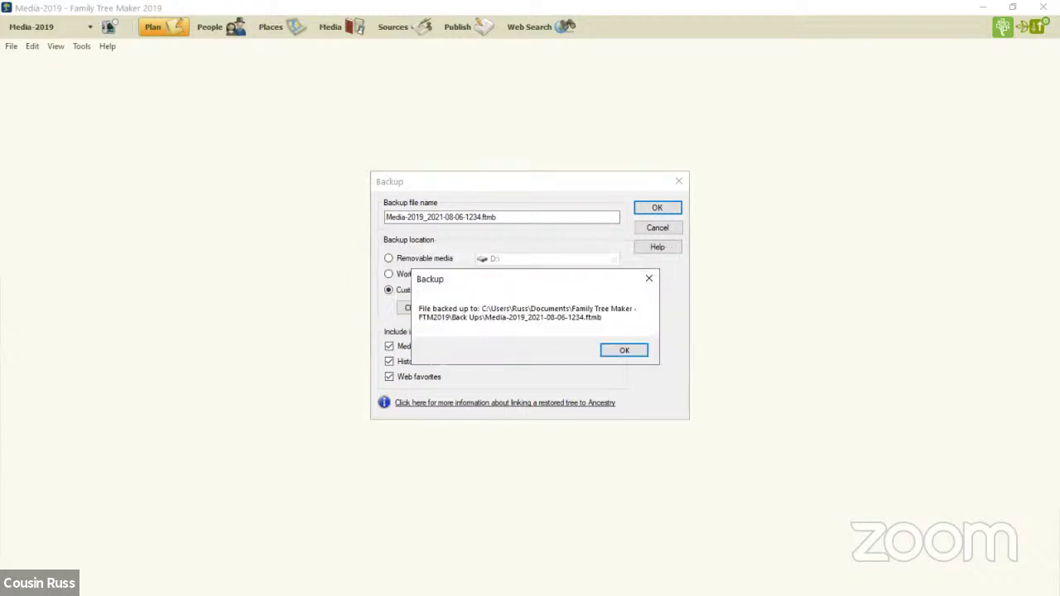
{"action": "key", "text": "Return"}
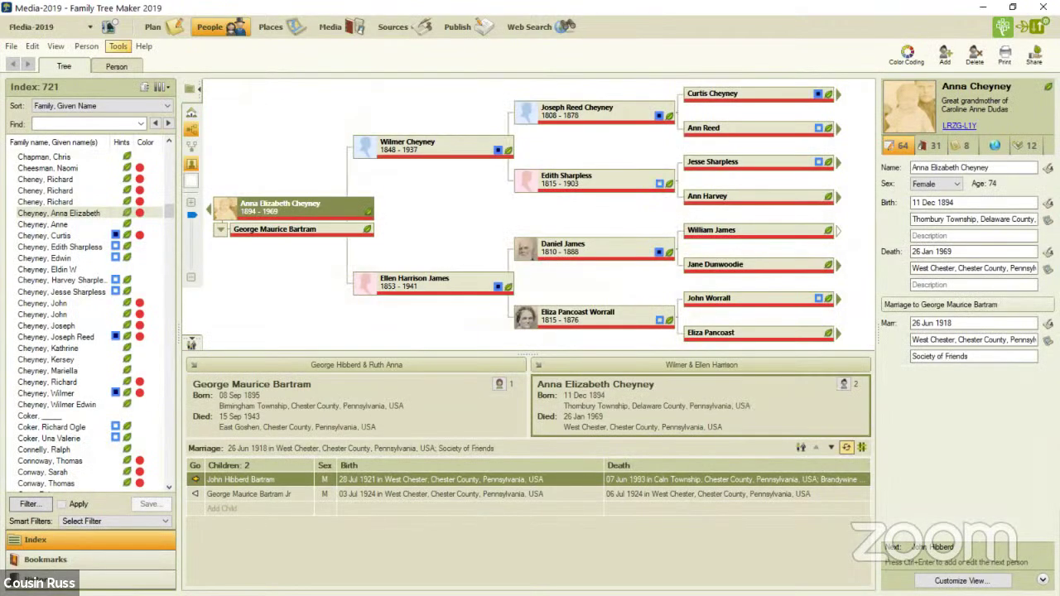
Accept the Convert Names backup prompt, then dismiss the name conversion options
{"action": "left_click", "coordinate": [117, 46]}
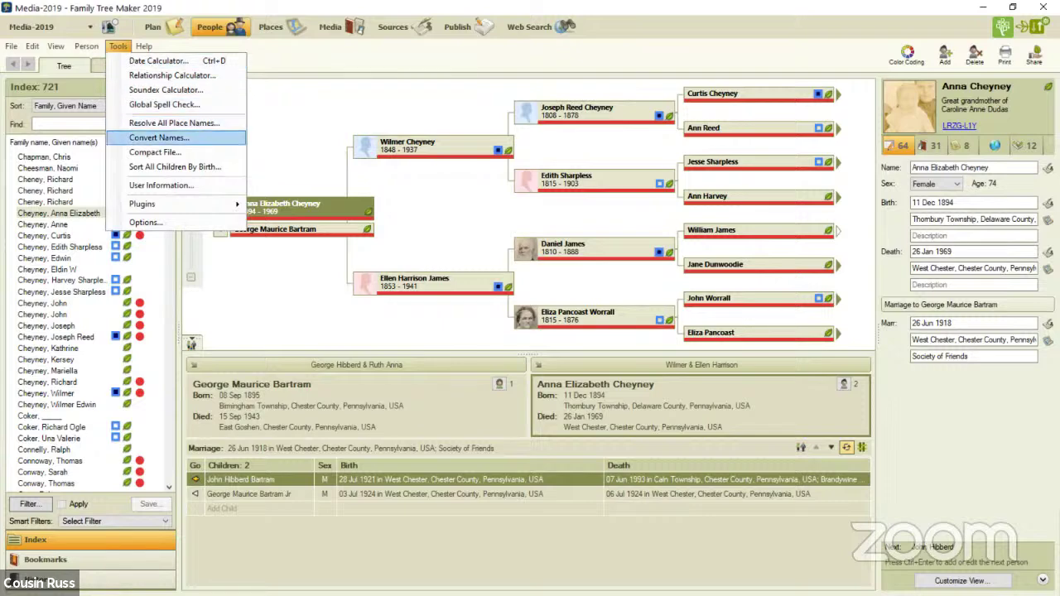
{"action": "left_click", "coordinate": [157, 138]}
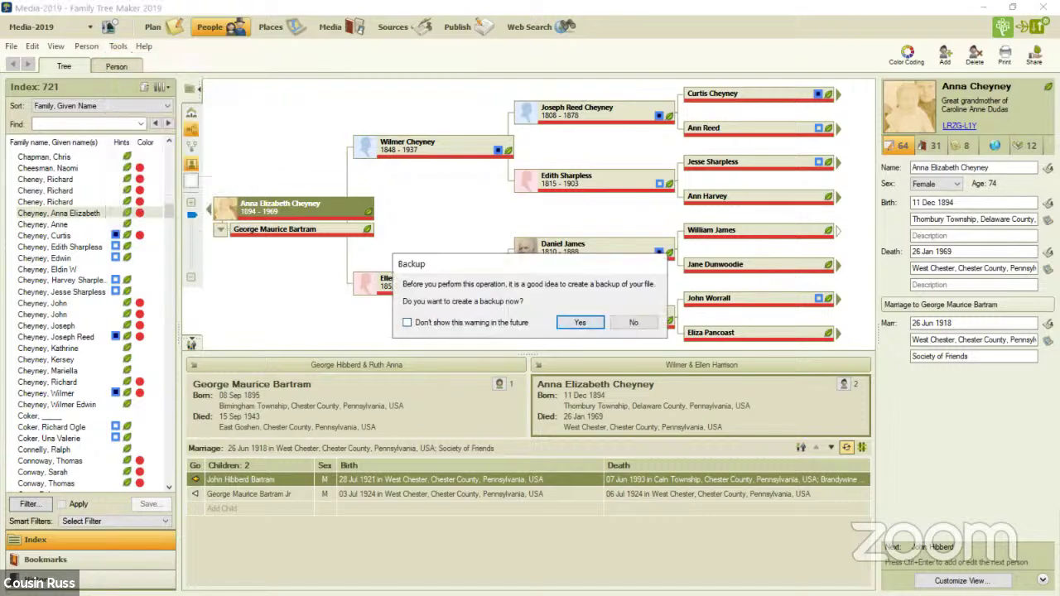
{"action": "left_click", "coordinate": [580, 322]}
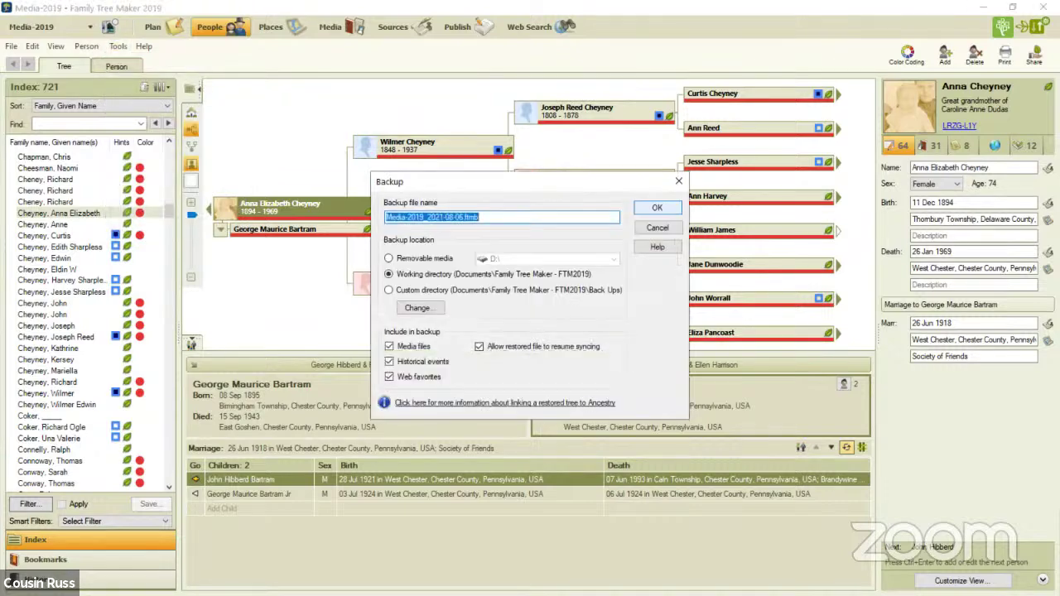
{"action": "left_click", "coordinate": [657, 207]}
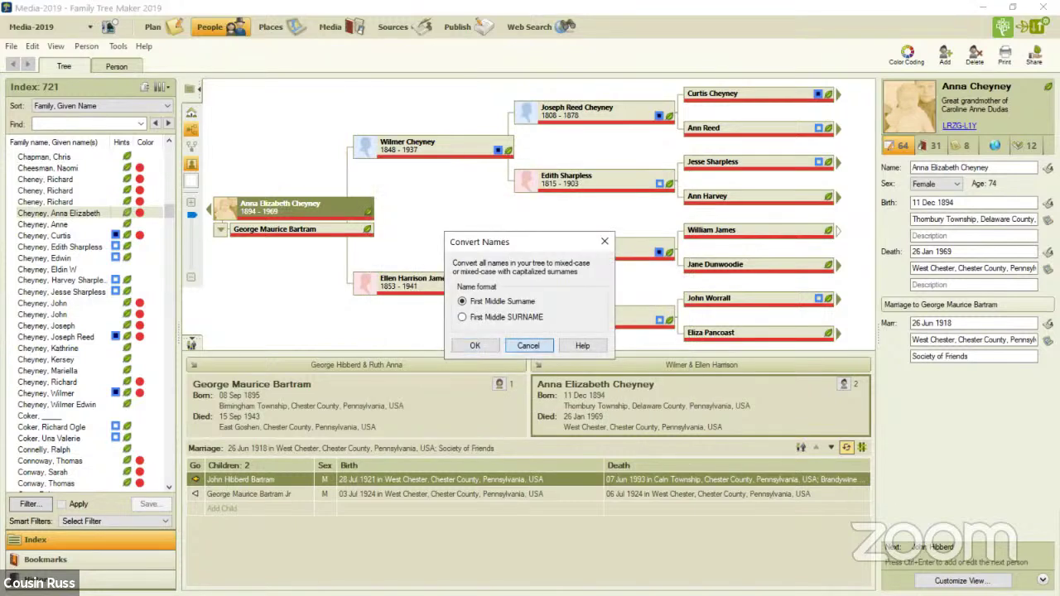
{"action": "key", "text": "Return"}
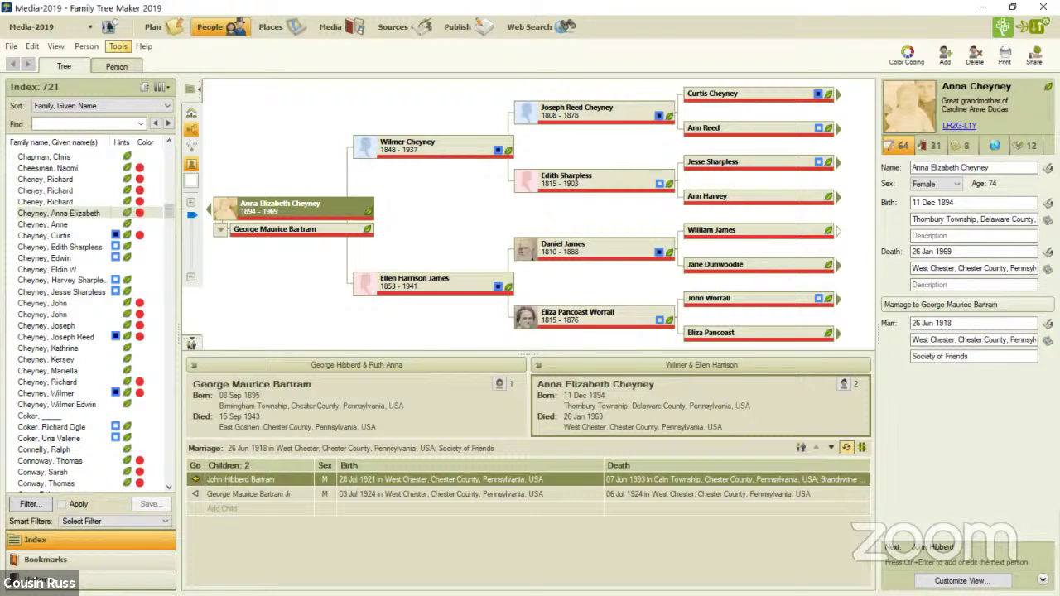
{"action": "left_click", "coordinate": [118, 47]}
Compact the Media-2019 file again with Perform extended analysis turned on
{"action": "left_click", "coordinate": [157, 149]}
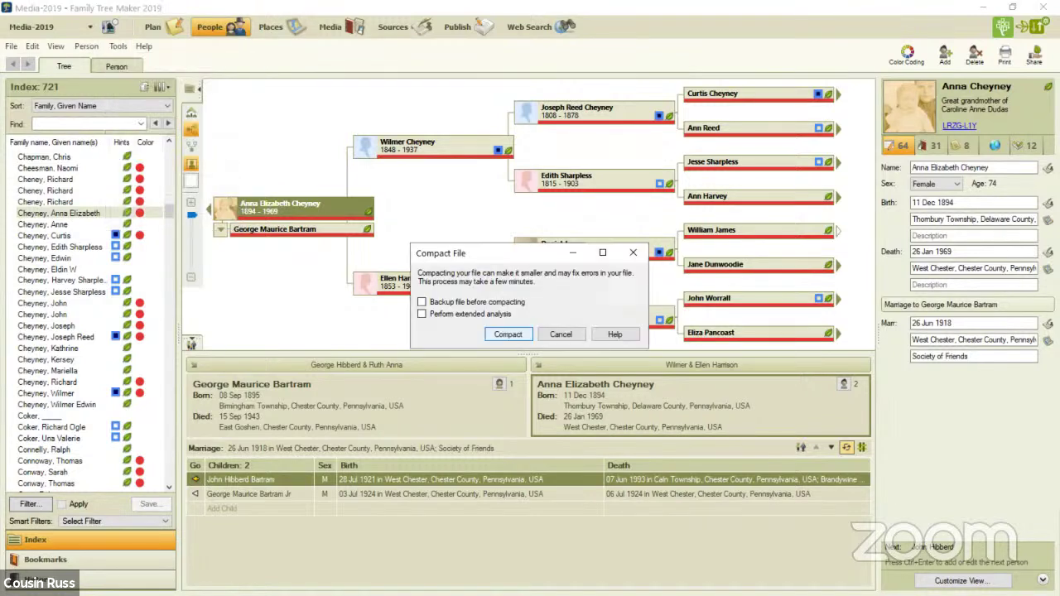
{"action": "left_click", "coordinate": [421, 314]}
{"action": "left_click", "coordinate": [507, 334]}
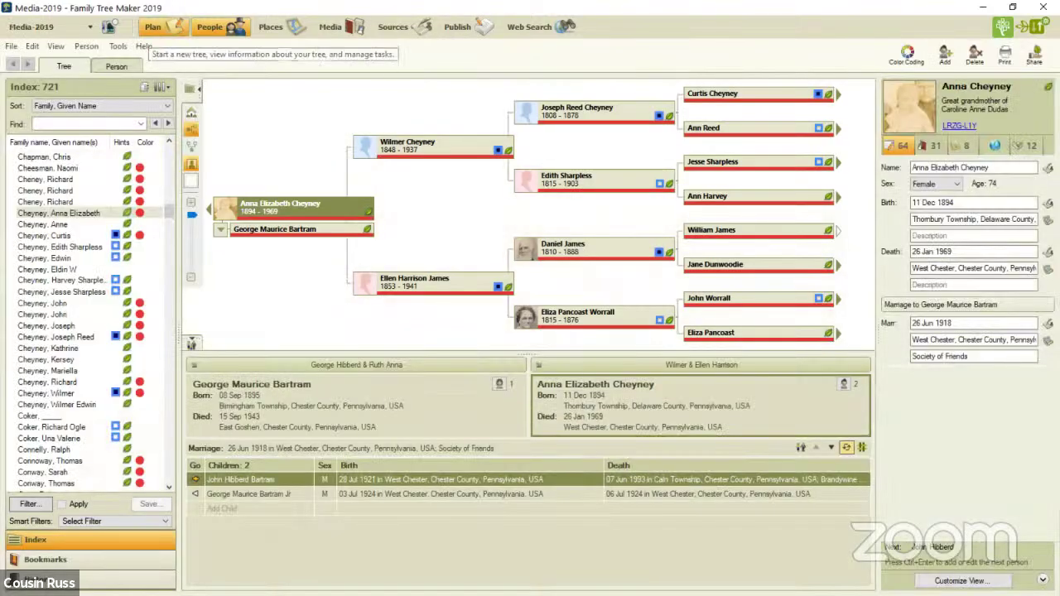
Sync the tree with Ancestry from the Plan workspace, continuing past the Sync Weather Report
{"action": "left_click", "coordinate": [156, 26]}
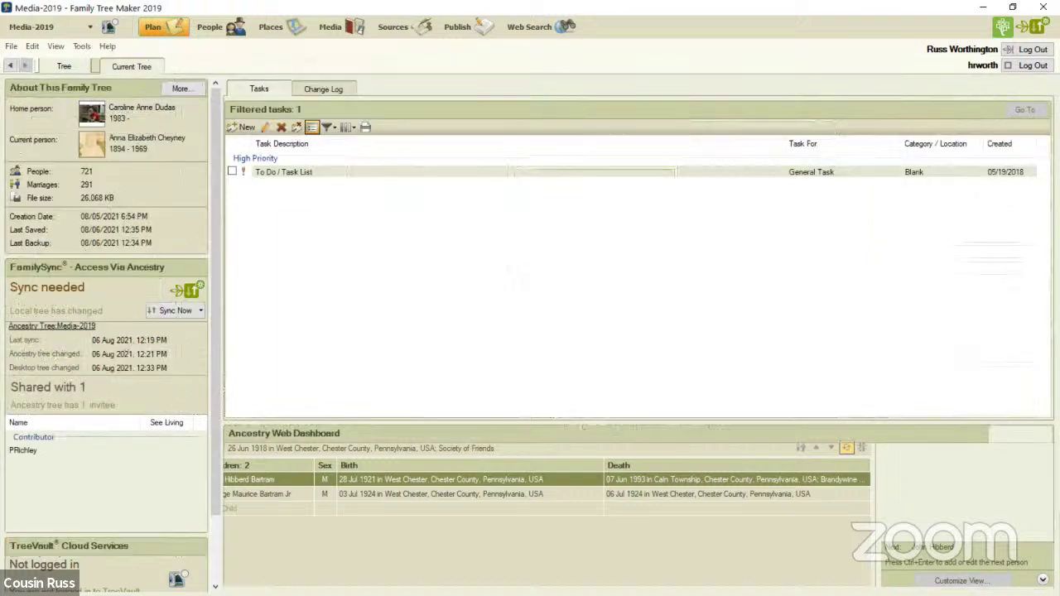
{"action": "left_click", "coordinate": [174, 309]}
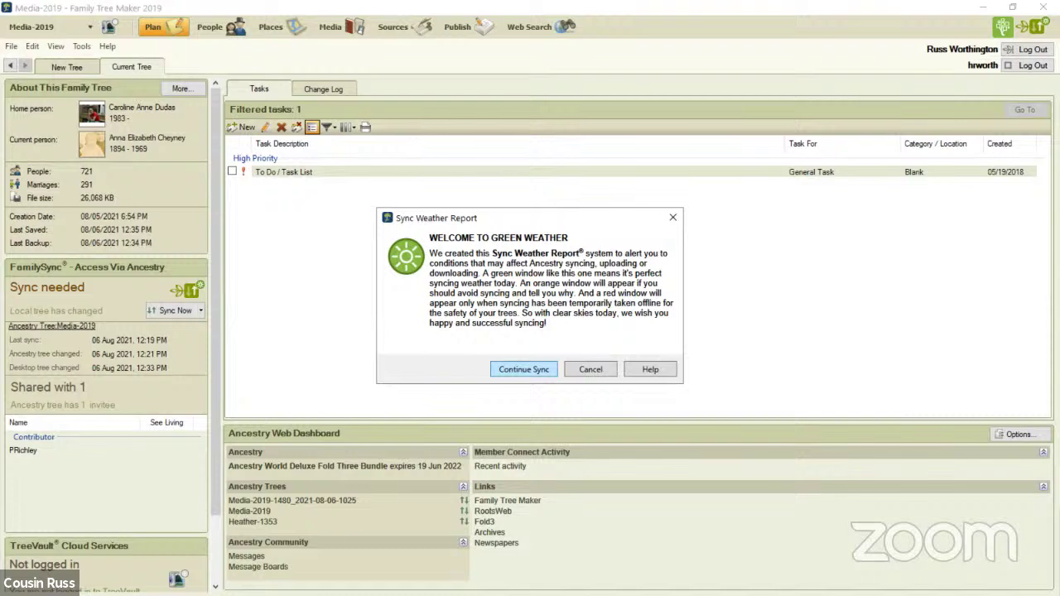
{"action": "key", "text": "Return"}
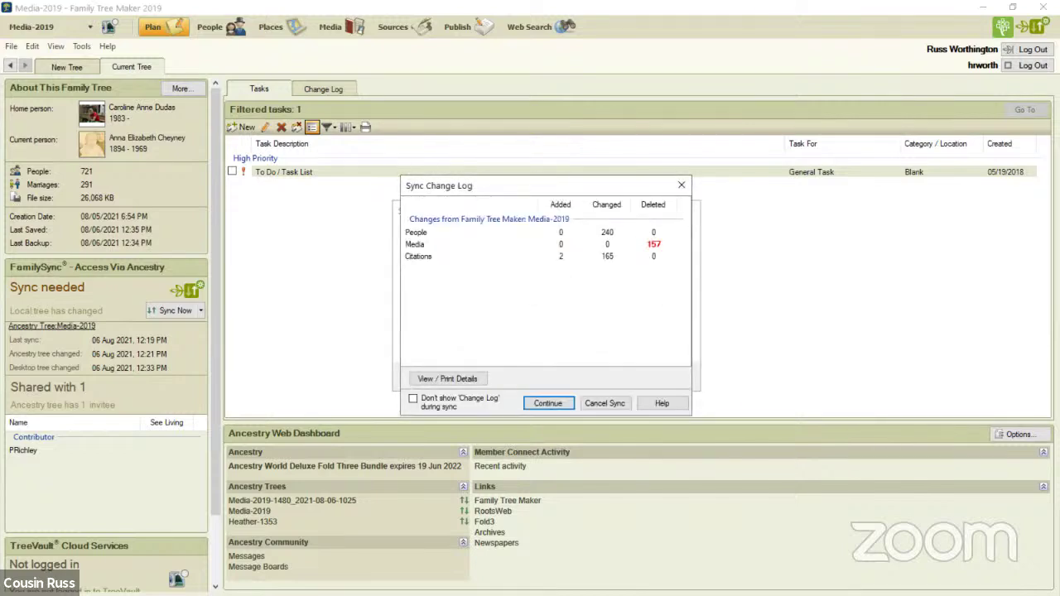
Screenshot the Sync Change Log summary, then open its detailed change report preview
{"action": "key", "text": "ctrl+Print"}
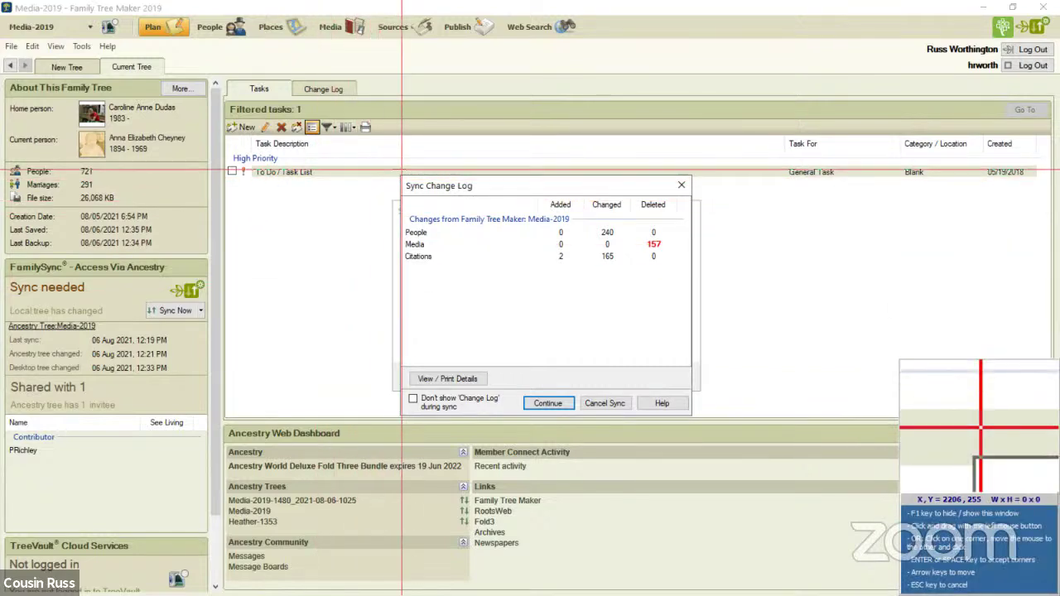
{"action": "left_click_drag", "start_coordinate": [398, 174], "coordinate": [696, 416]}
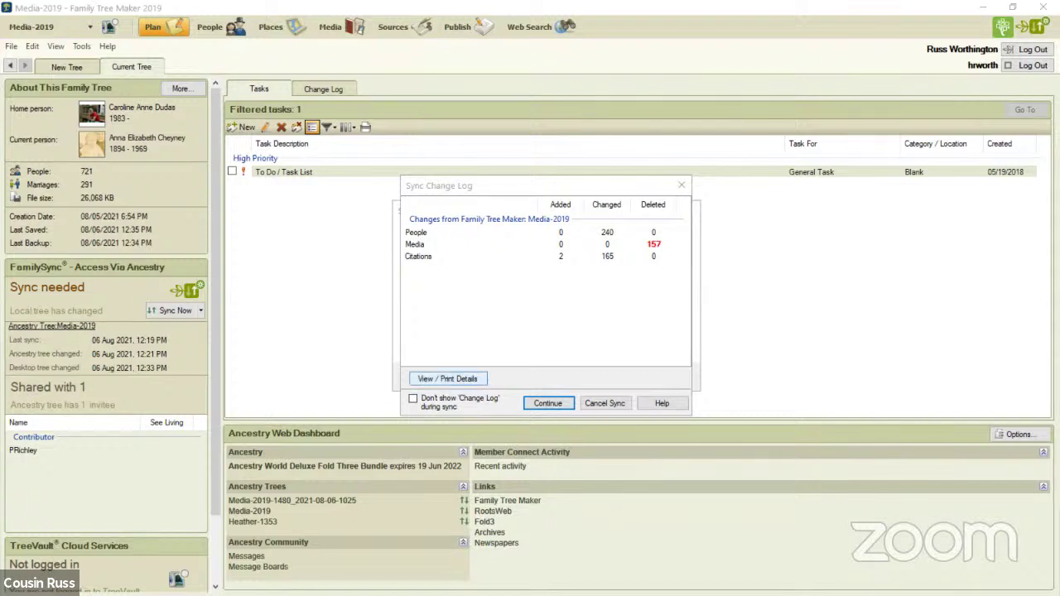
{"action": "left_click", "coordinate": [447, 379]}
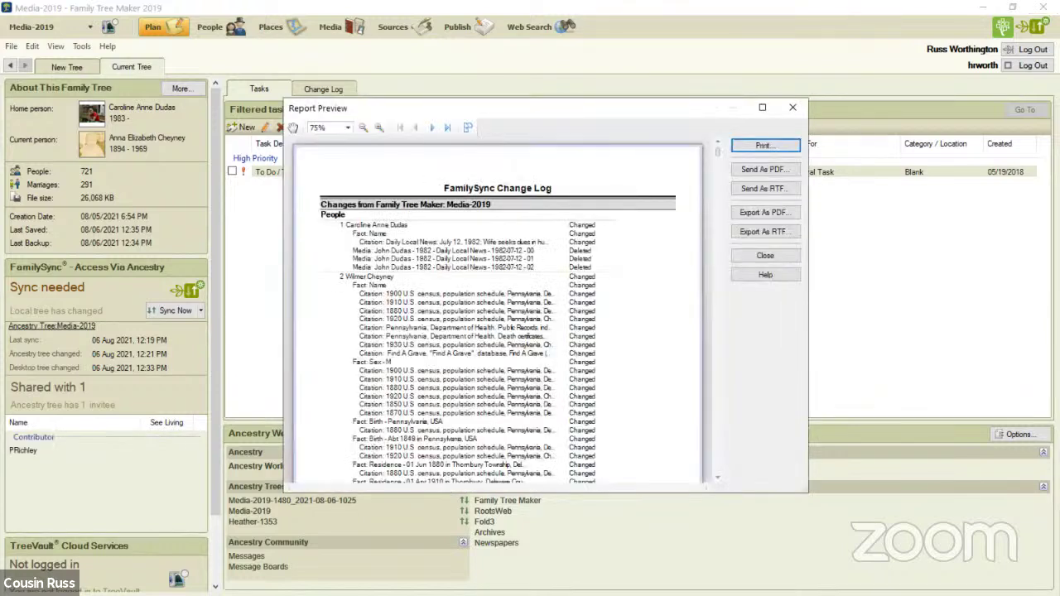
Export the change log as PDF named 'Media-2019-FamilySync Change Log-2021-08-06-1237.pdf'
{"action": "left_click", "coordinate": [765, 211]}
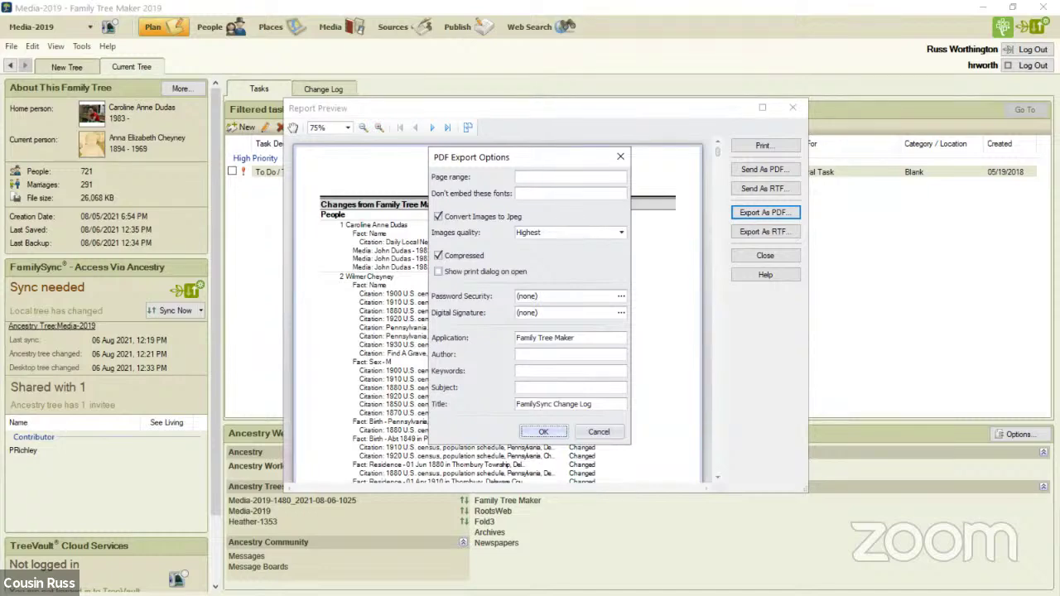
{"action": "key", "text": "Return"}
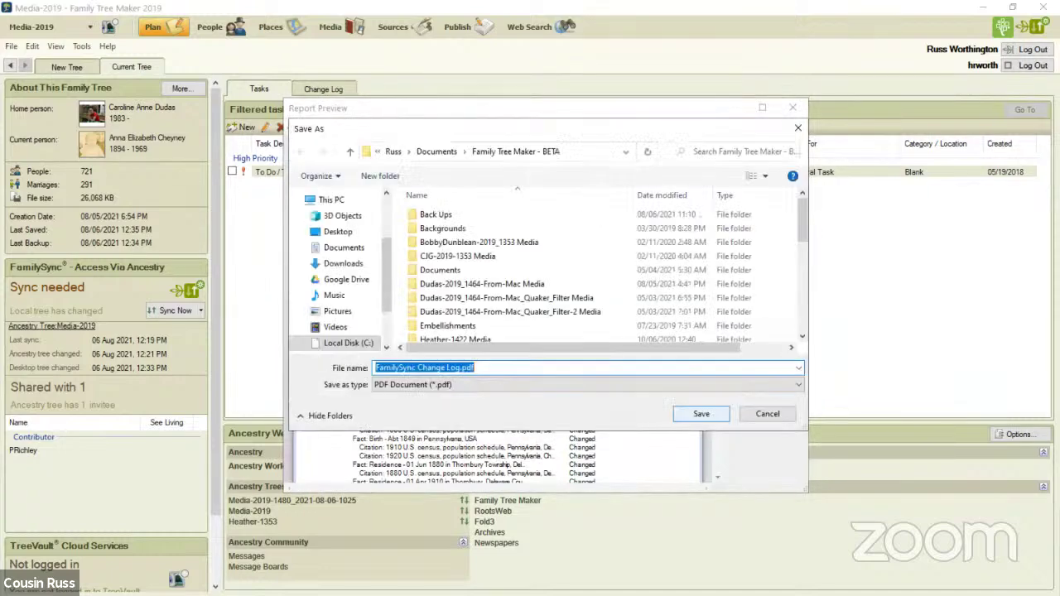
{"action": "left_click", "coordinate": [375, 367]}
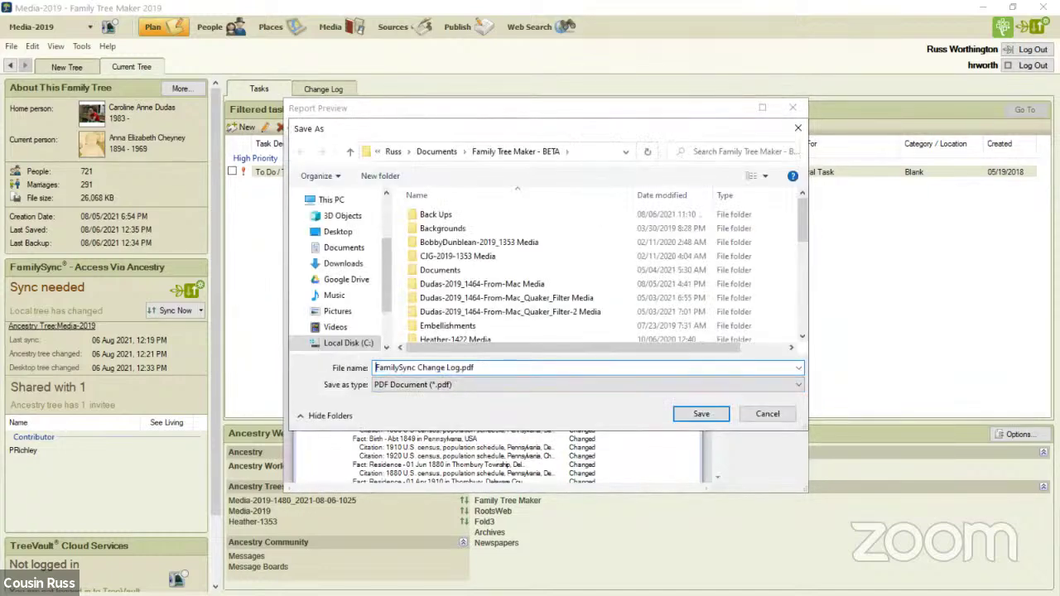
{"action": "type", "text": "Media-"}
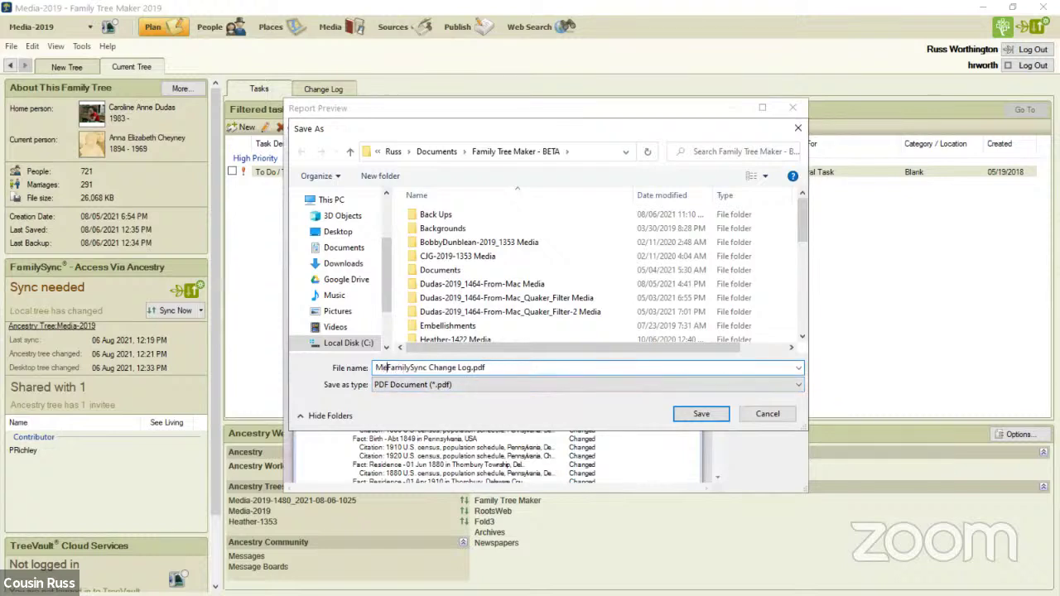
{"action": "type", "text": "2019-"}
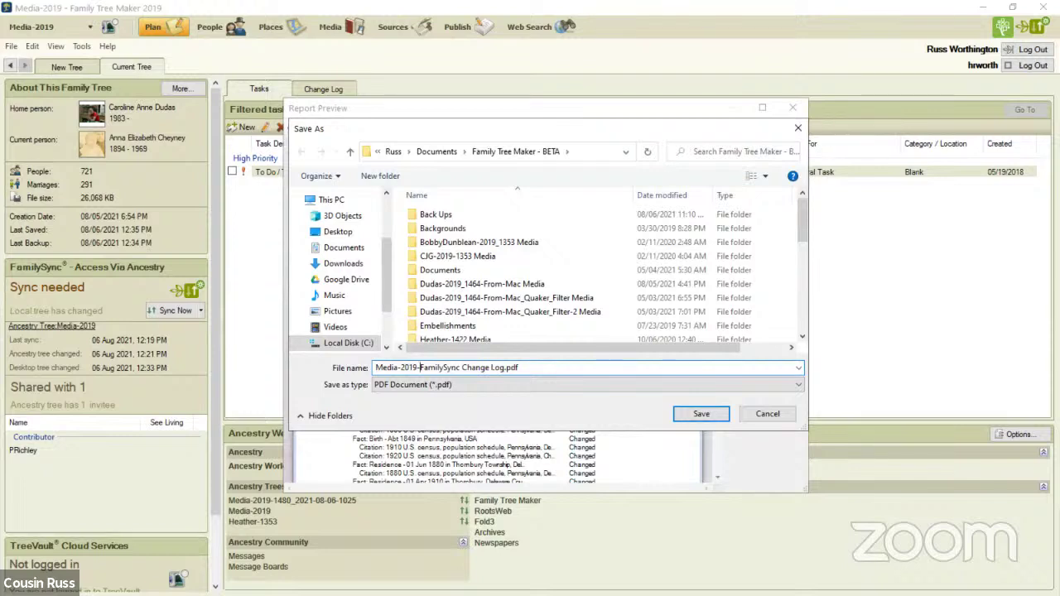
{"action": "key", "text": "Right"}
{"action": "key", "text": "Right"}
{"action": "key", "text": "Right"}
{"action": "key", "text": "Right"}
{"action": "key", "text": "Right"}
{"action": "key", "text": "Right"}
{"action": "key", "text": "Right"}
{"action": "key", "text": "Right"}
{"action": "key", "text": "Right"}
{"action": "key", "text": "Right"}
{"action": "key", "text": "Right"}
{"action": "key", "text": "Right"}
{"action": "key", "text": "Right"}
{"action": "key", "text": "Right"}
{"action": "key", "text": "Right"}
{"action": "key", "text": "Right"}
{"action": "key", "text": "Right"}
{"action": "key", "text": "Right"}
{"action": "key", "text": "Right"}
{"action": "key", "text": "Right"}
{"action": "type", "text": "-2021-08-06-1237"}
{"action": "left_click_drag", "start_coordinate": [566, 367], "coordinate": [375, 367]}
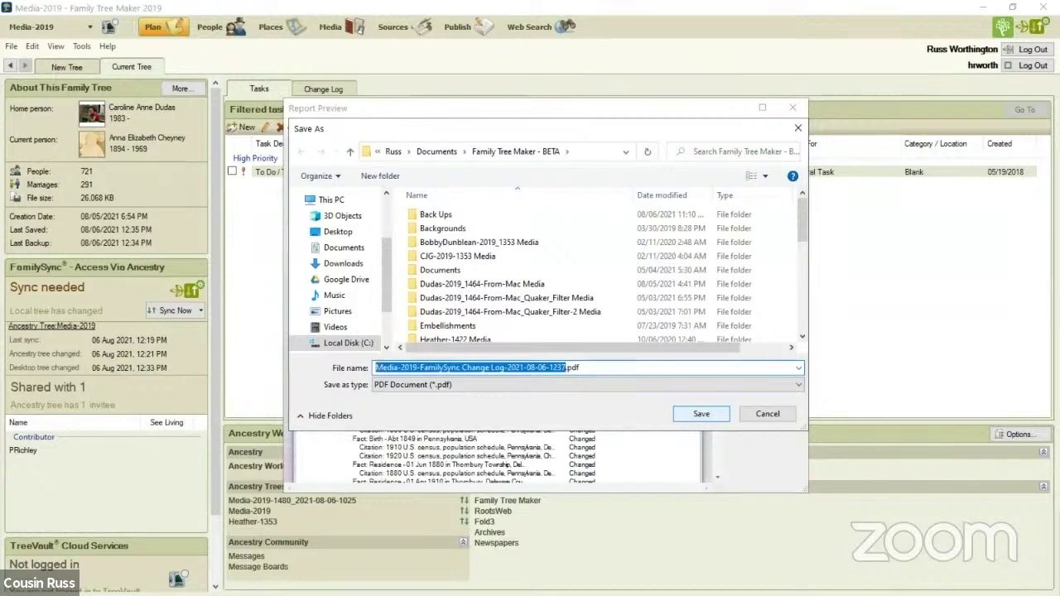
{"action": "left_click", "coordinate": [701, 413]}
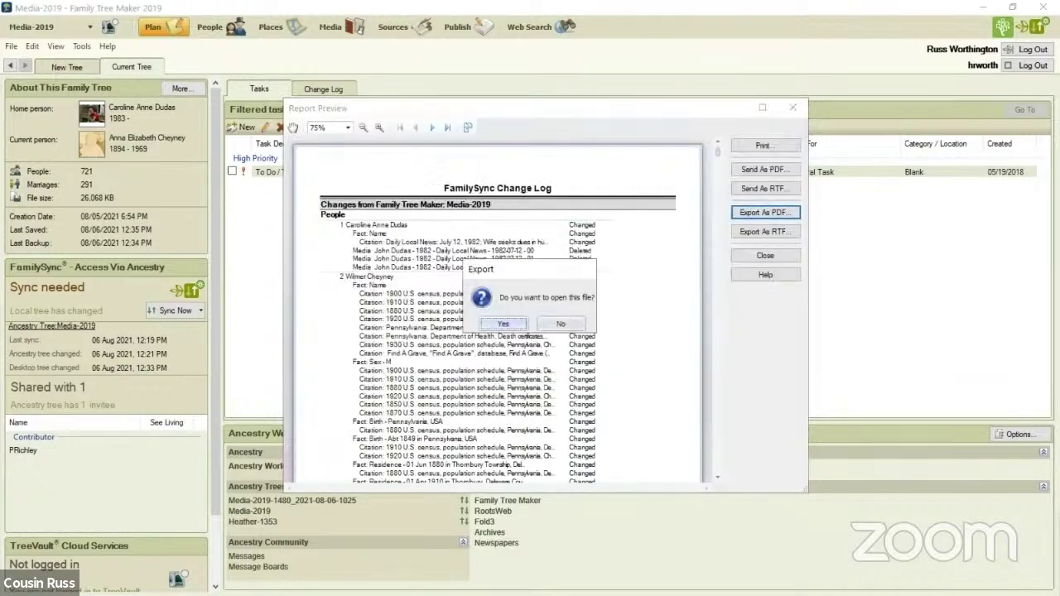
Decline opening the exported PDF and close the report preview
{"action": "key", "text": "Tab"}
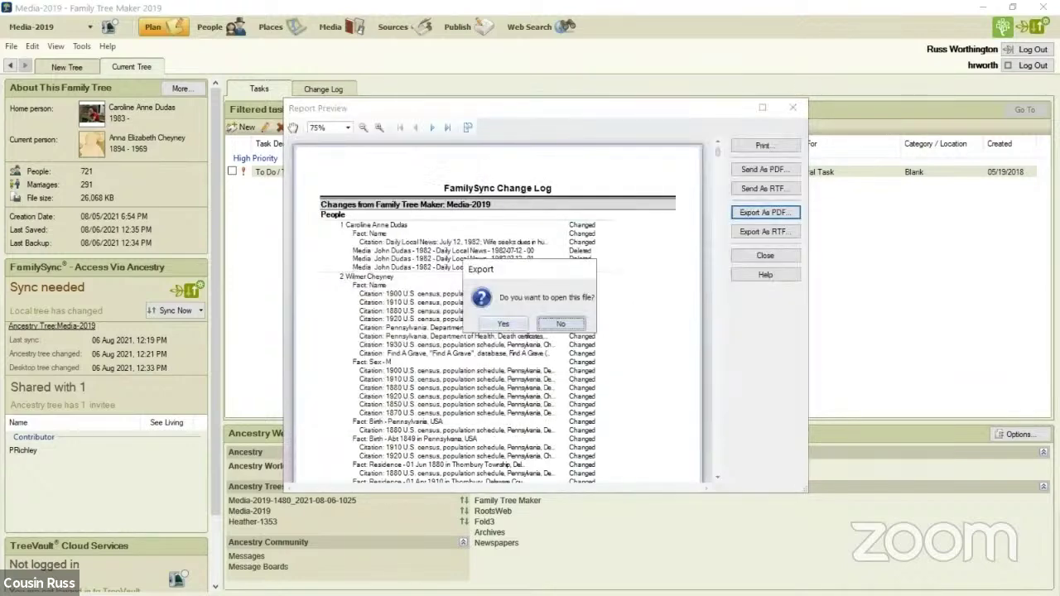
{"action": "key", "text": "Return"}
{"action": "key", "text": "Return"}
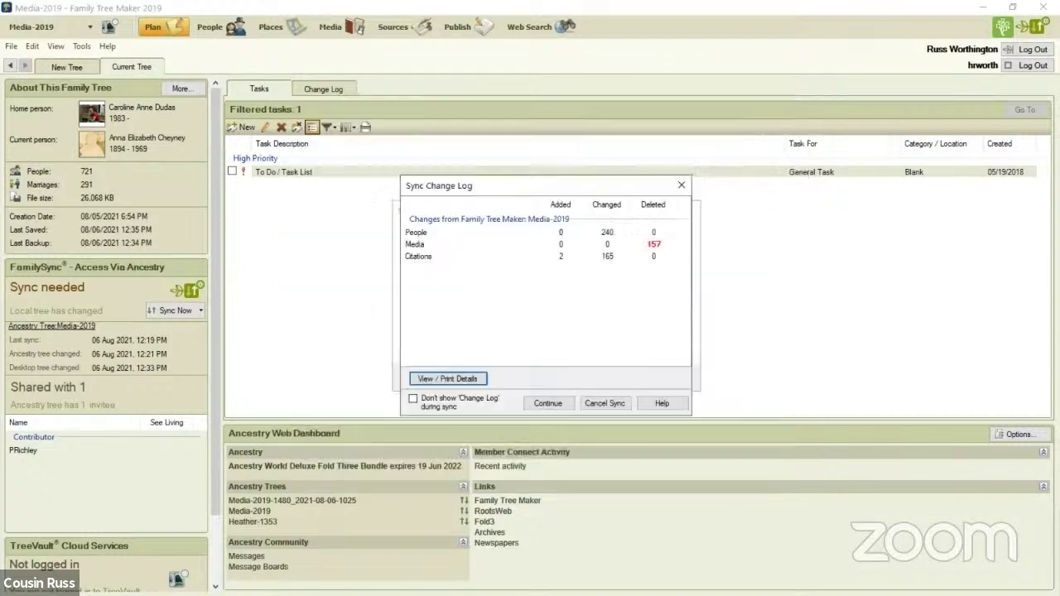
{"action": "key", "text": "Return"}
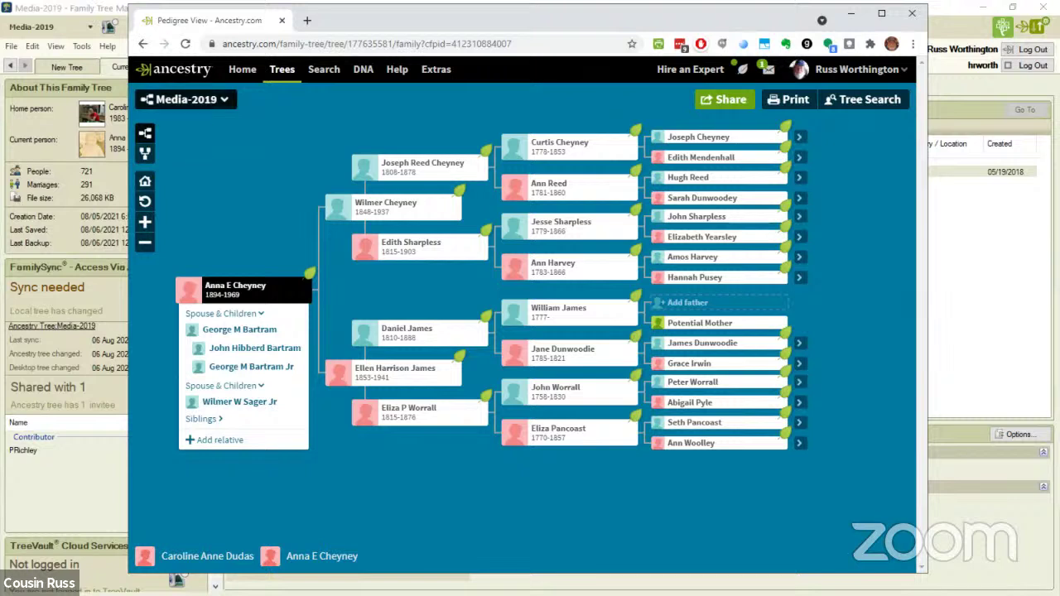
{"action": "left_click", "coordinate": [186, 98]}
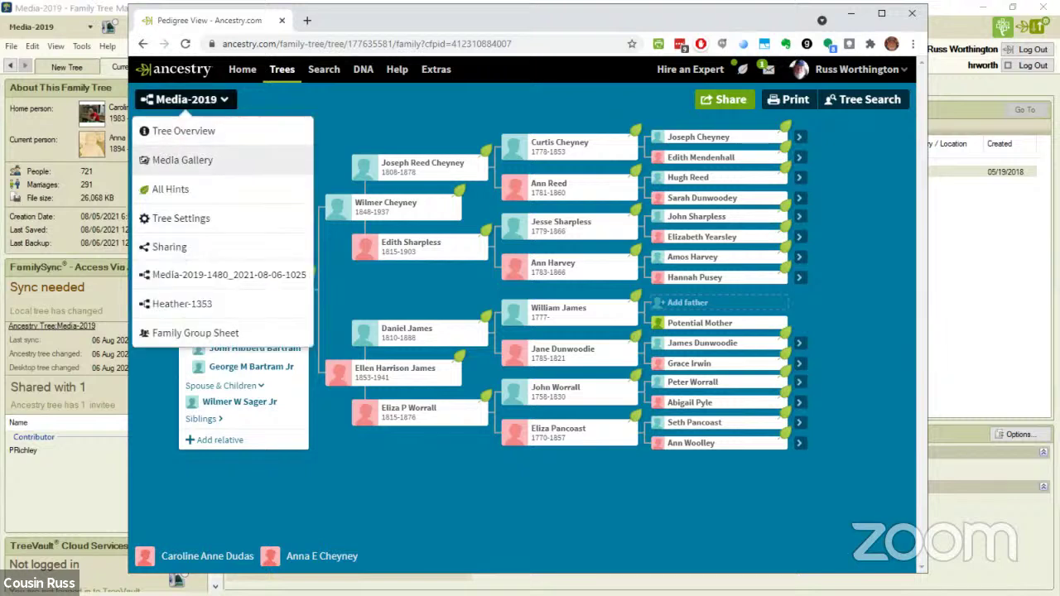
{"action": "left_click", "coordinate": [183, 160]}
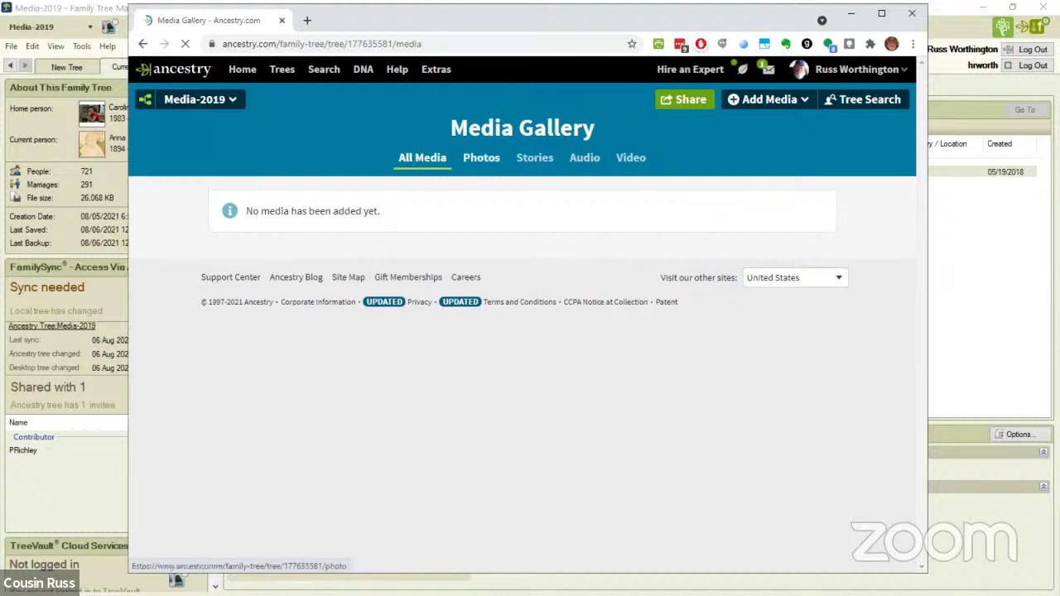
{"action": "left_click", "coordinate": [481, 157]}
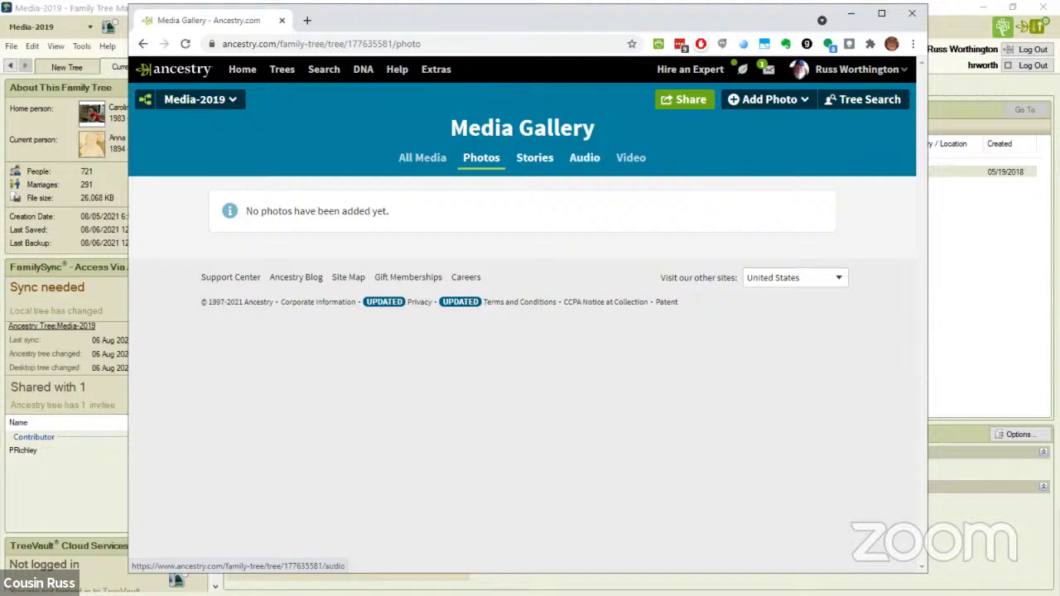
{"action": "left_click", "coordinate": [585, 158]}
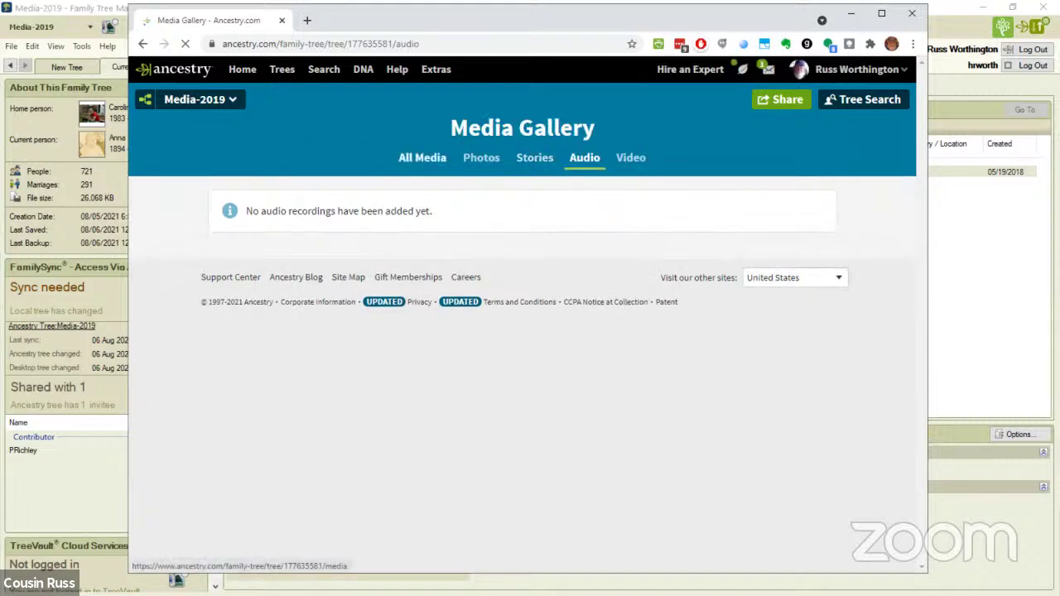
{"action": "left_click", "coordinate": [423, 157]}
{"action": "left_click", "coordinate": [195, 99]}
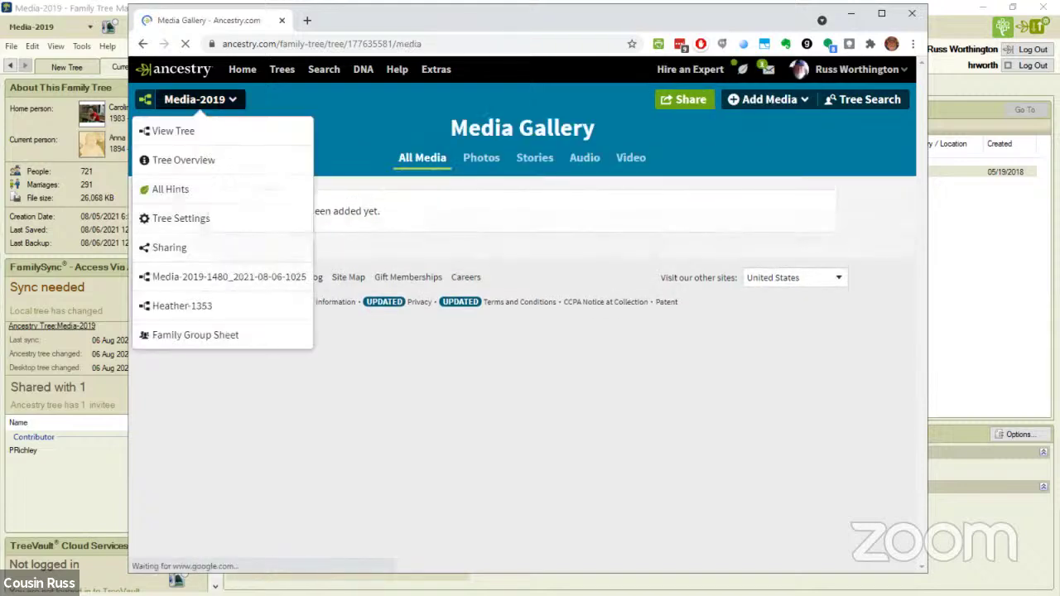
{"action": "left_click", "coordinate": [173, 131]}
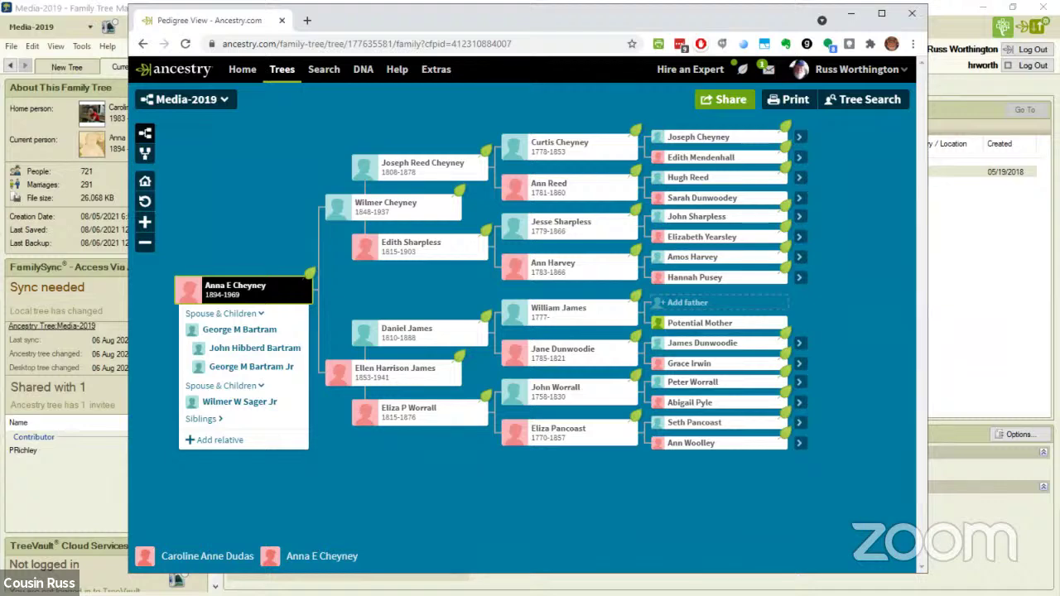
{"action": "left_click", "coordinate": [240, 288]}
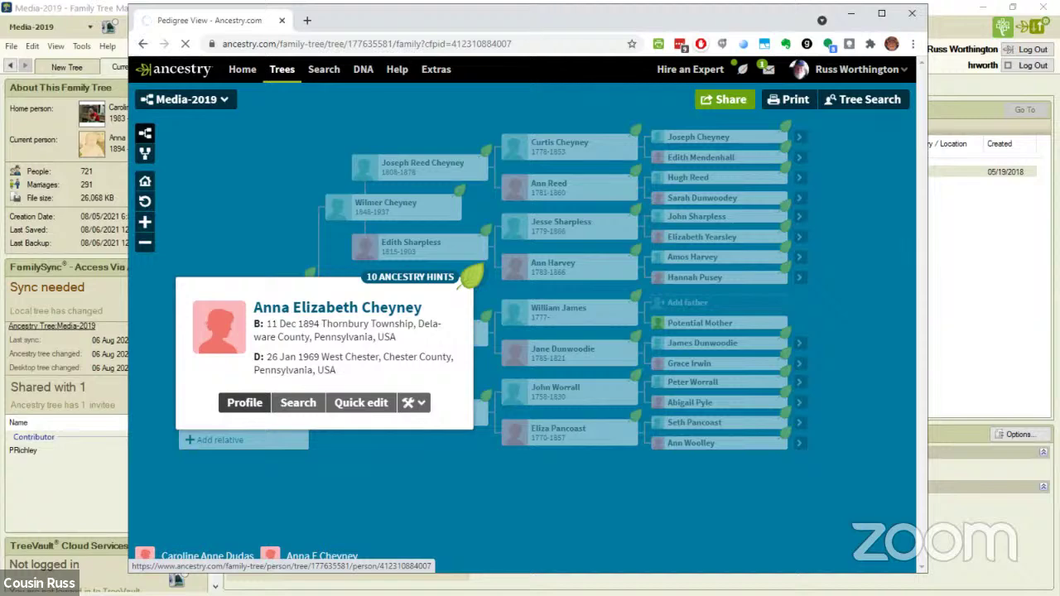
{"action": "left_click", "coordinate": [244, 403]}
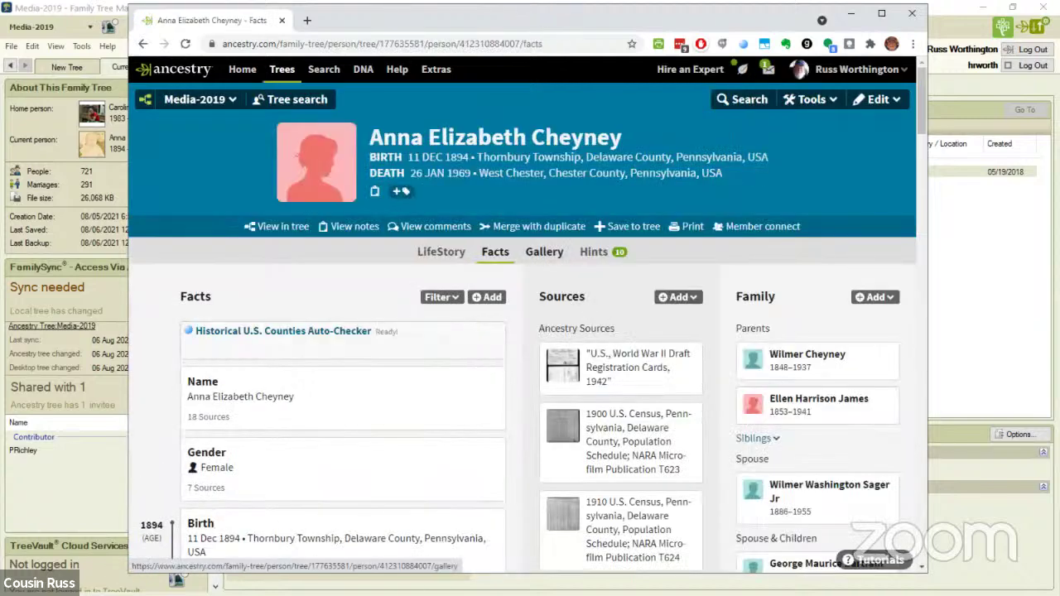
{"action": "left_click", "coordinate": [544, 251]}
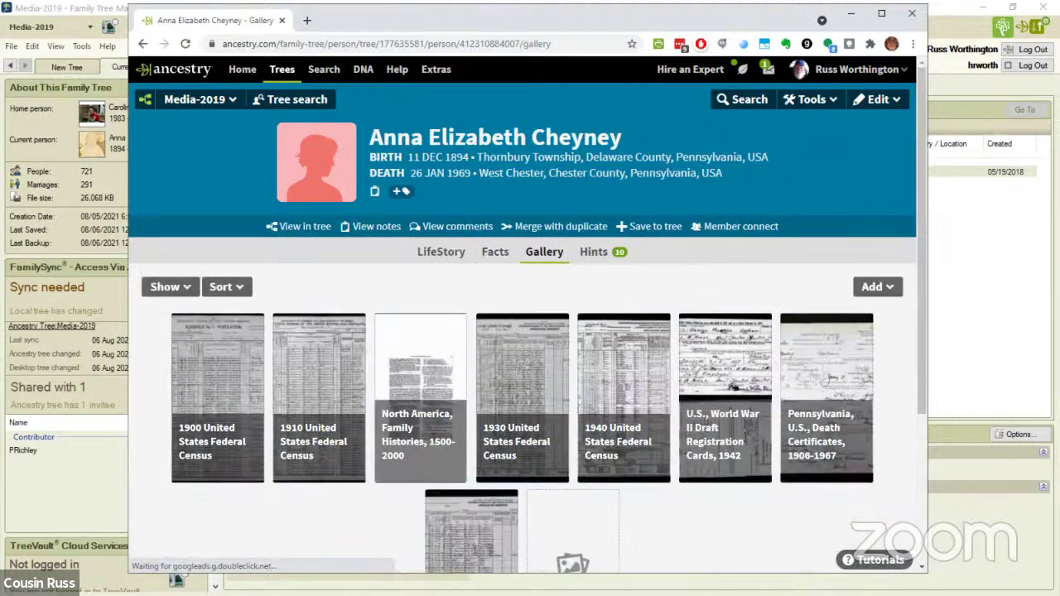
{"action": "scroll", "coordinate": [522, 372], "scroll_direction": "down", "scroll_amount": 2}
{"action": "scroll", "coordinate": [521, 372], "scroll_direction": "down", "scroll_amount": 2}
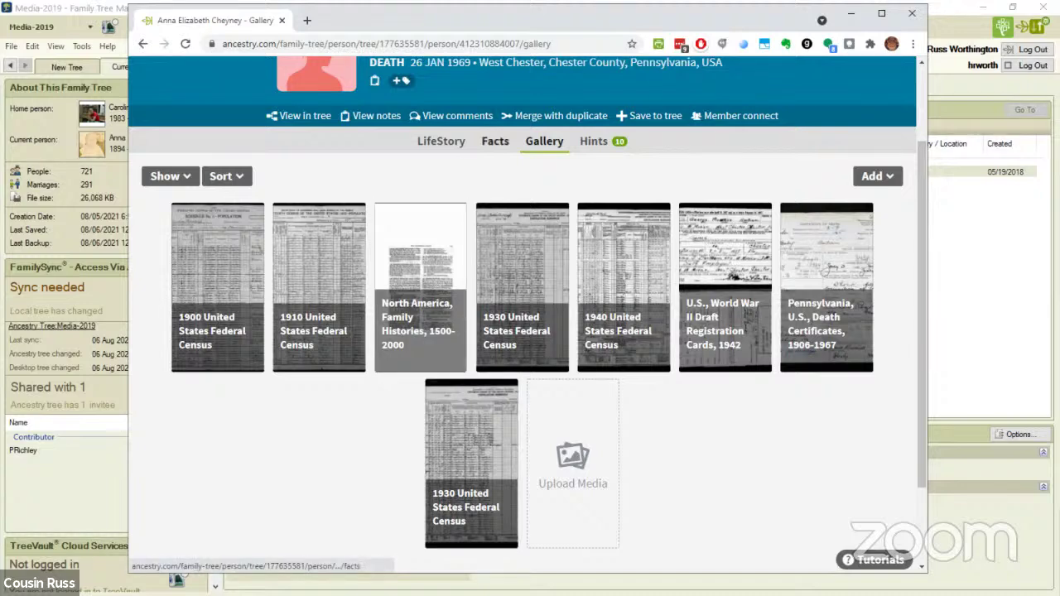
View the WWII Draft Registration Card image from Anna's Facts sources, then return to her Facts page
{"action": "left_click", "coordinate": [495, 141]}
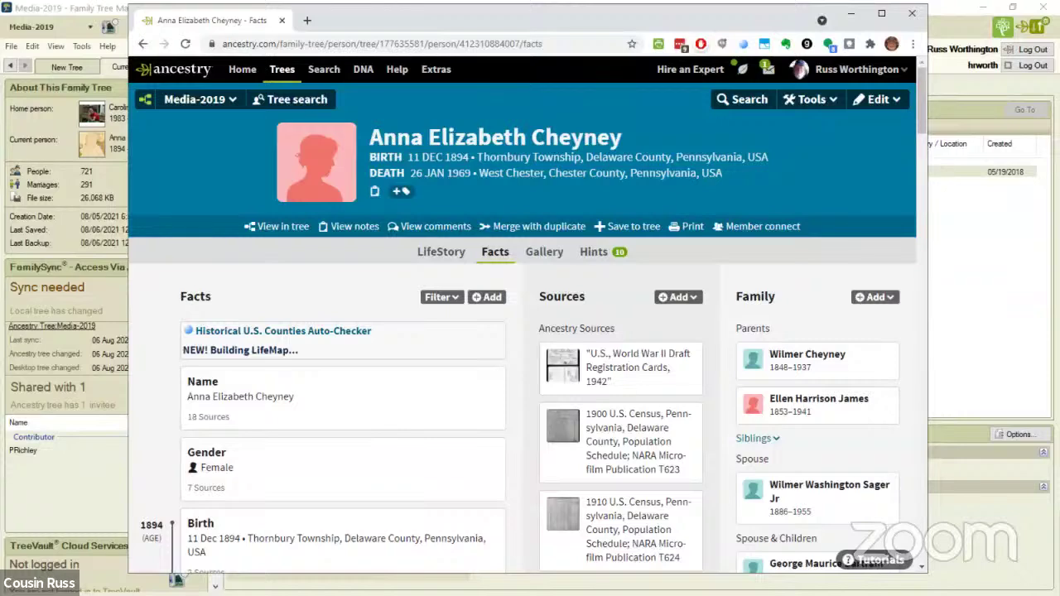
{"action": "scroll", "coordinate": [176, 572], "scroll_direction": "down", "scroll_amount": 2}
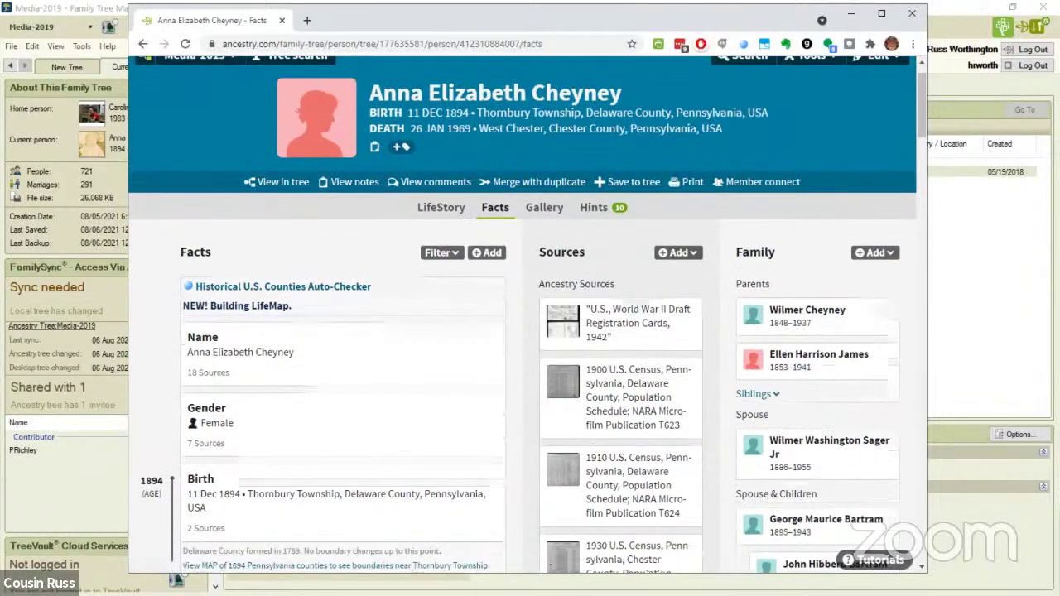
{"action": "scroll", "coordinate": [175, 579], "scroll_direction": "down", "scroll_amount": 2}
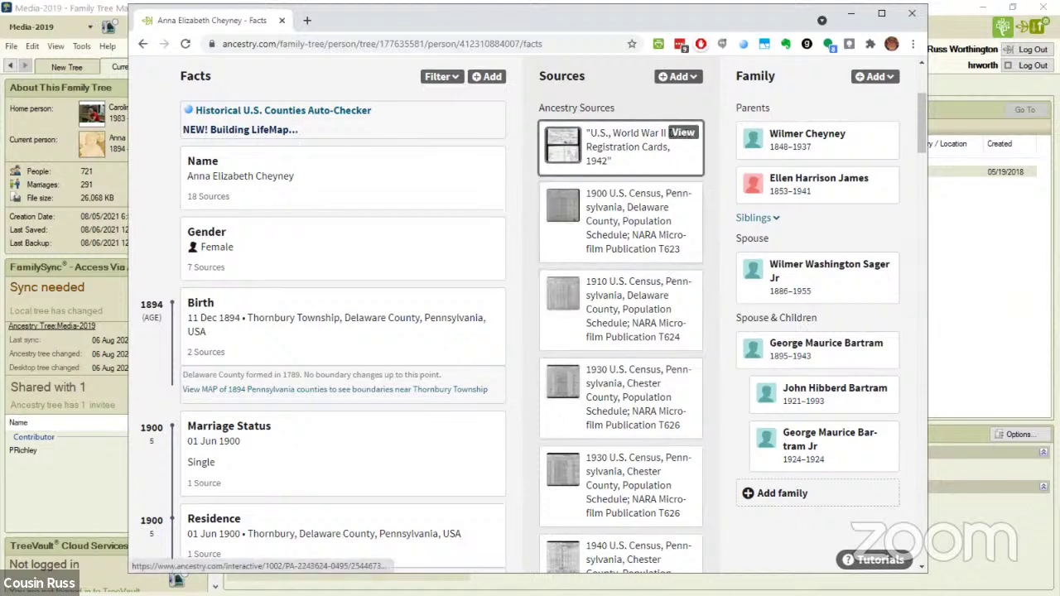
{"action": "left_click", "coordinate": [682, 132]}
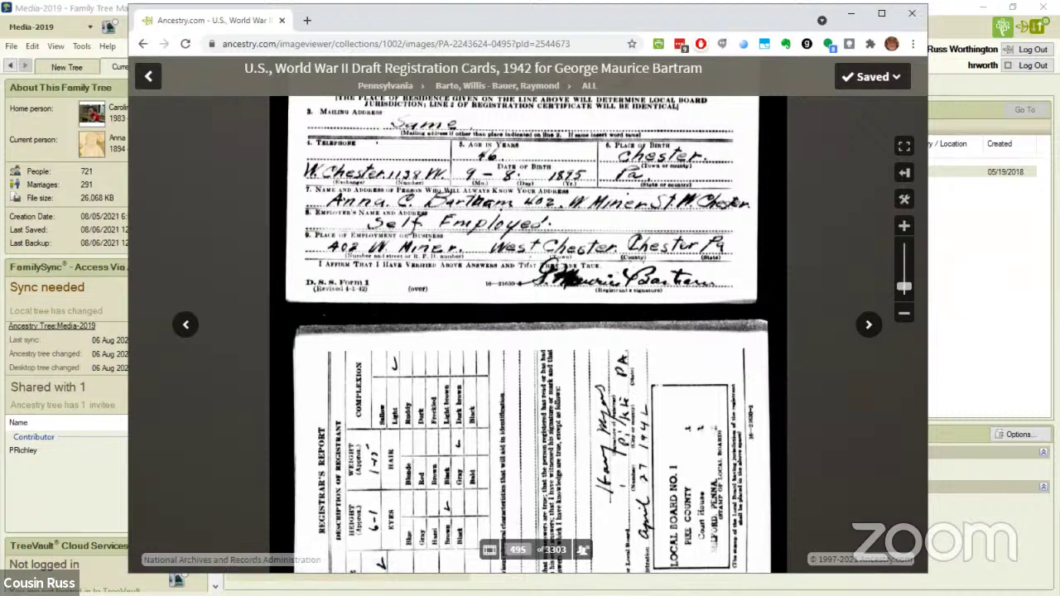
{"action": "left_click", "coordinate": [148, 75]}
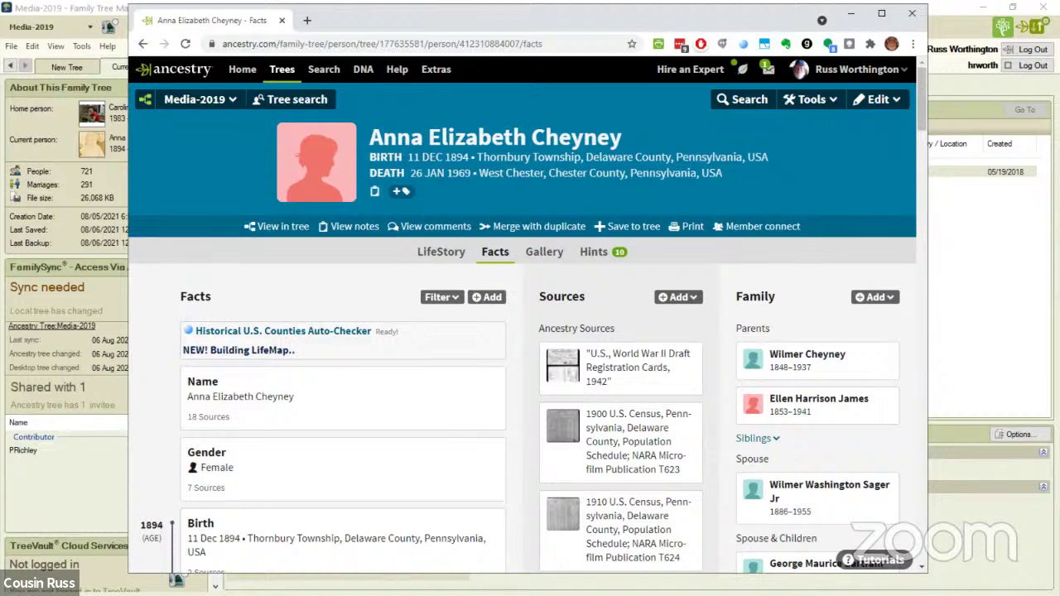
{"action": "scroll", "coordinate": [526, 317], "scroll_direction": "down", "scroll_amount": 3}
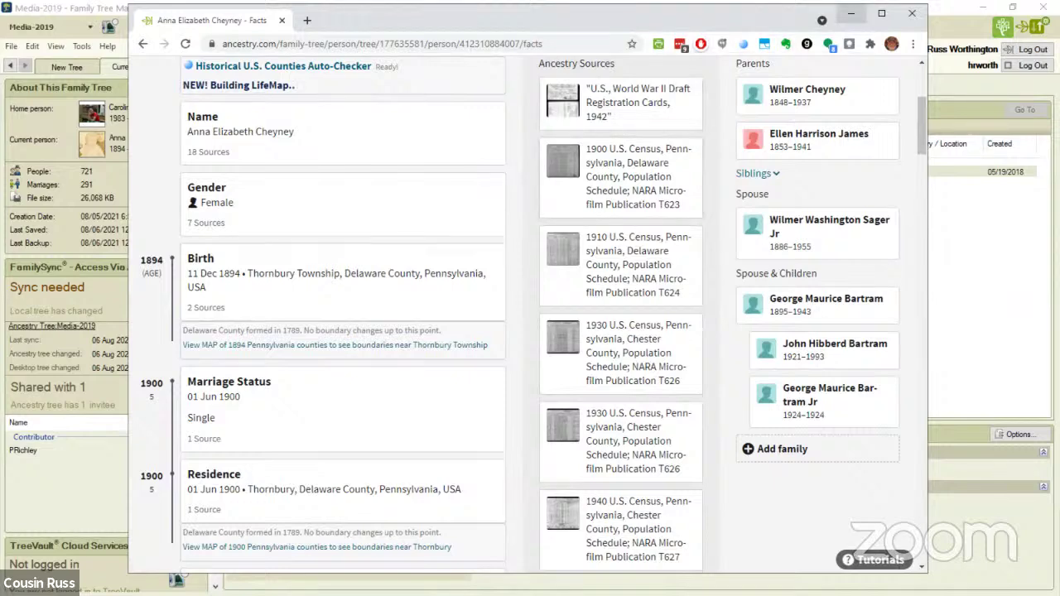
Minimize the browser to bring back Family Tree Maker's Plan workspace
{"action": "left_click", "coordinate": [850, 14]}
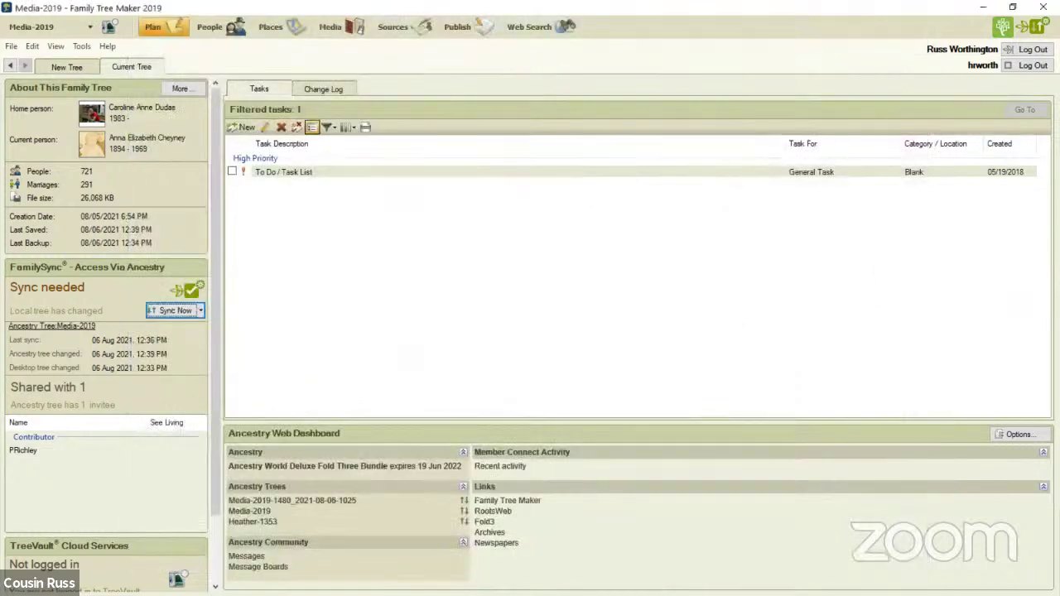